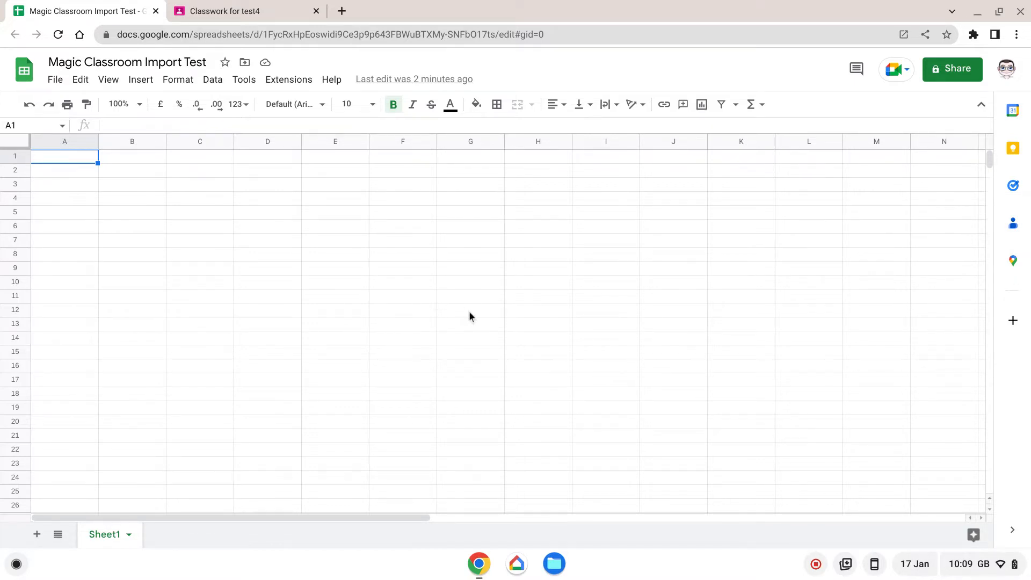
- Open the Magic Classroom Import add-on for this spreadsheet
left_click(290, 80)
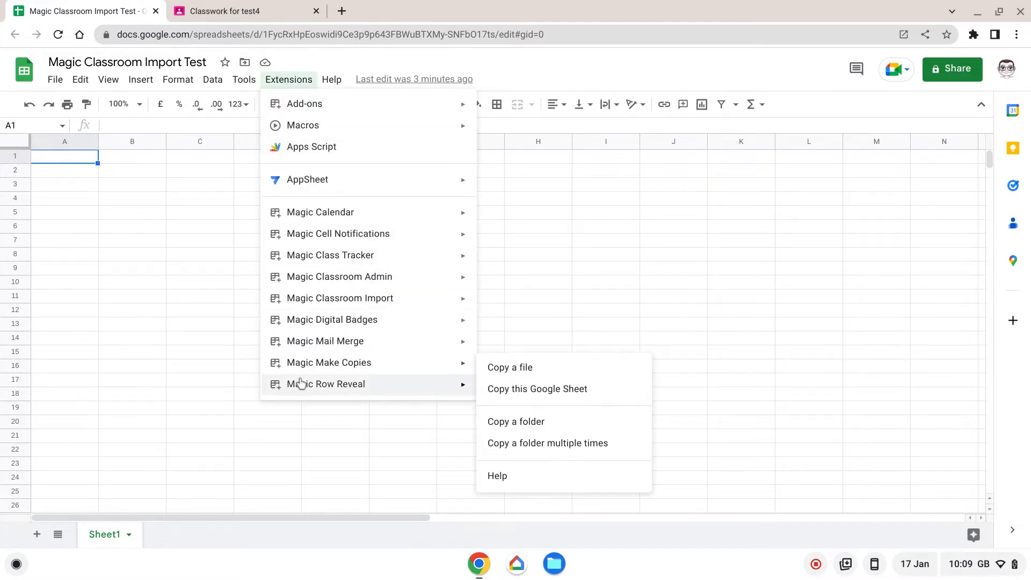
mouse_move(439, 305)
left_click(522, 305)
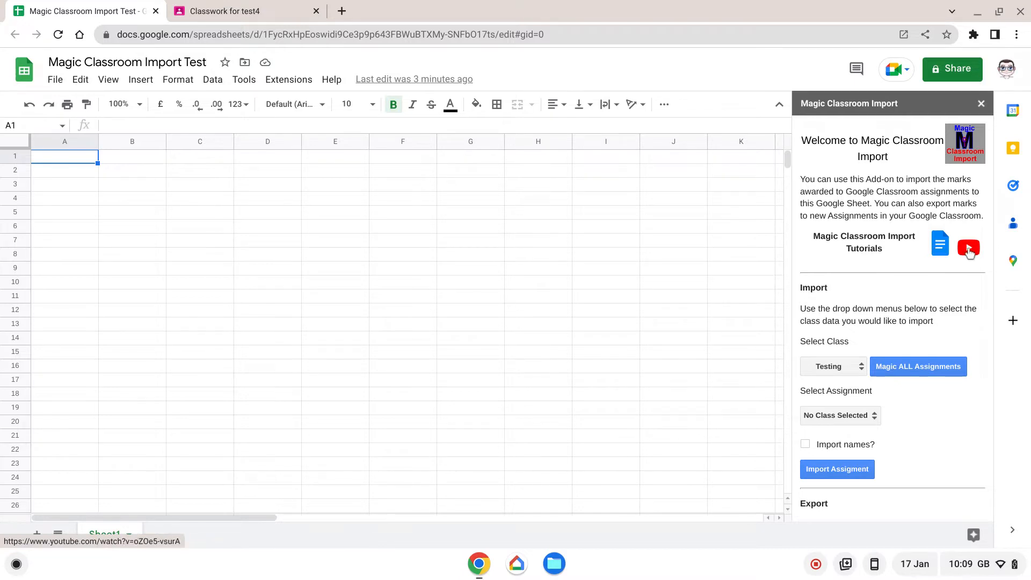
- Choose the class test4 and its assignment New Assignment as the source for the import
scroll(869, 297, "down", 2)
left_click(834, 287)
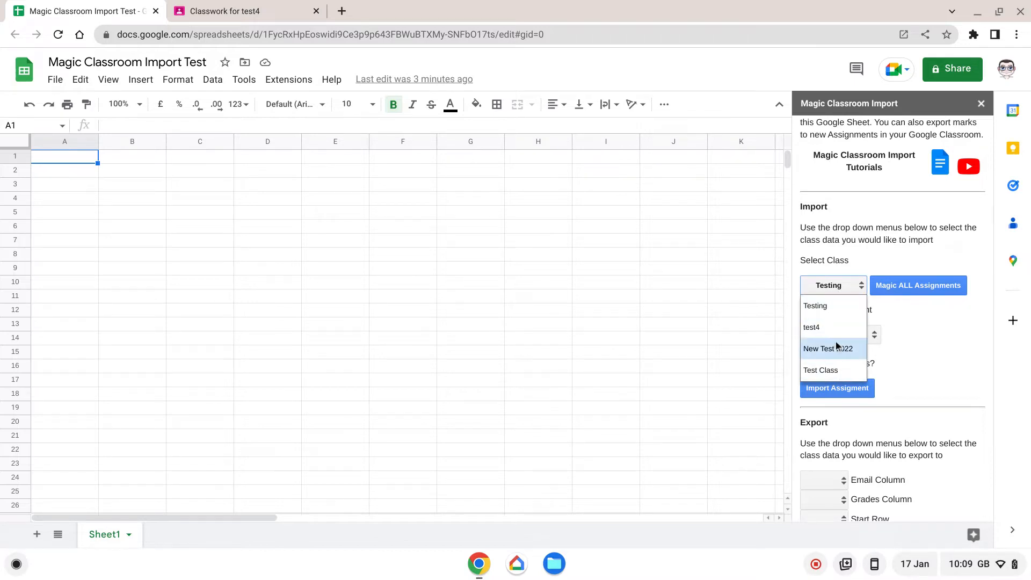
left_click(817, 329)
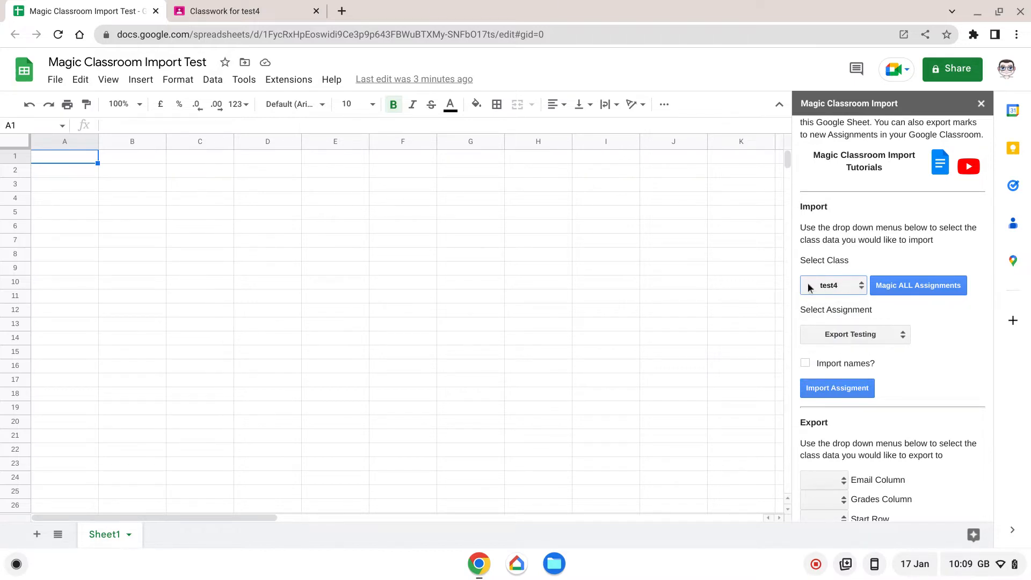
left_click(874, 336)
scroll(851, 220, "up", 1)
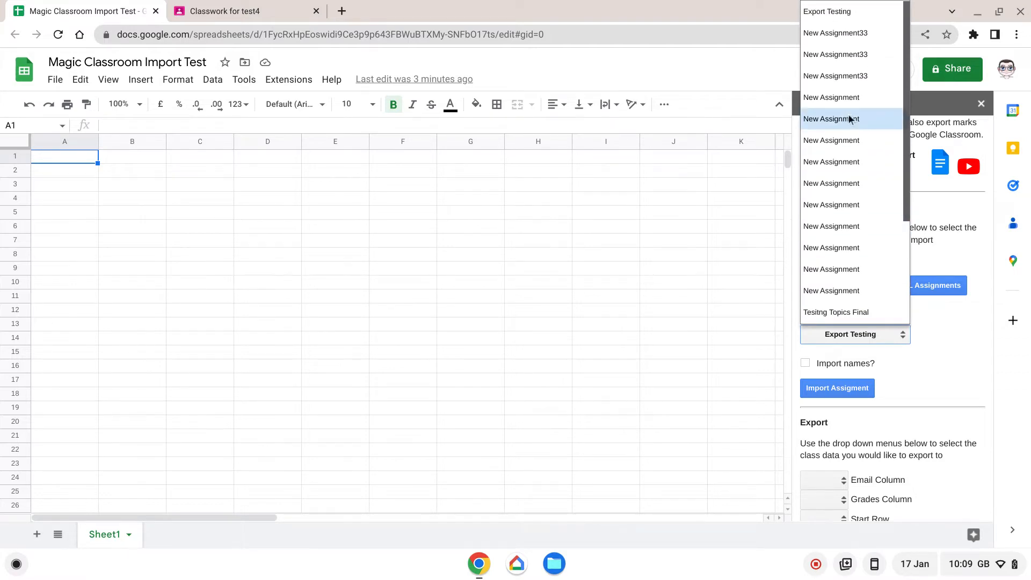
left_click(849, 142)
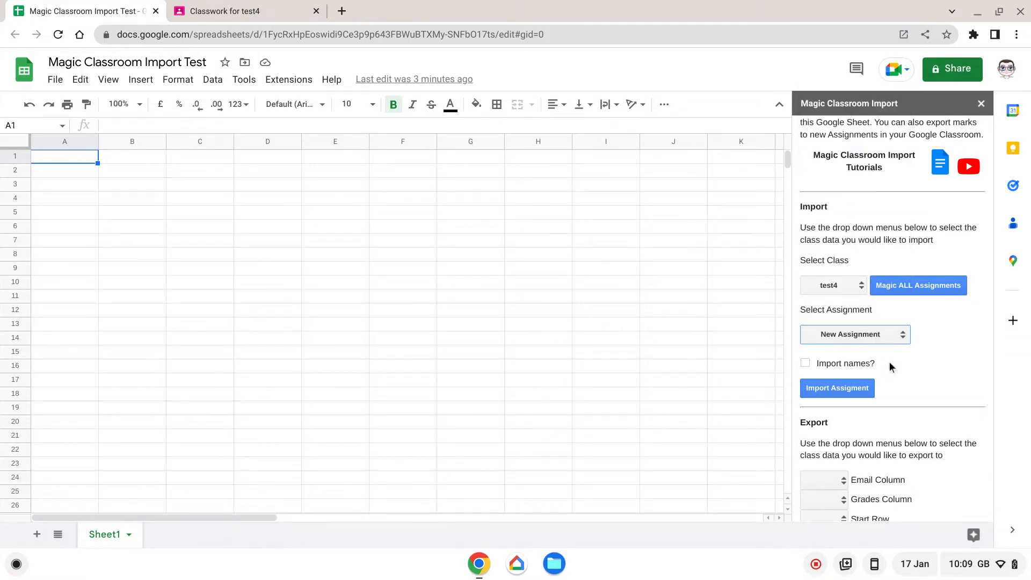
- Import the marks of the chosen assignment together with the student names
left_click(806, 364)
left_click(856, 389)
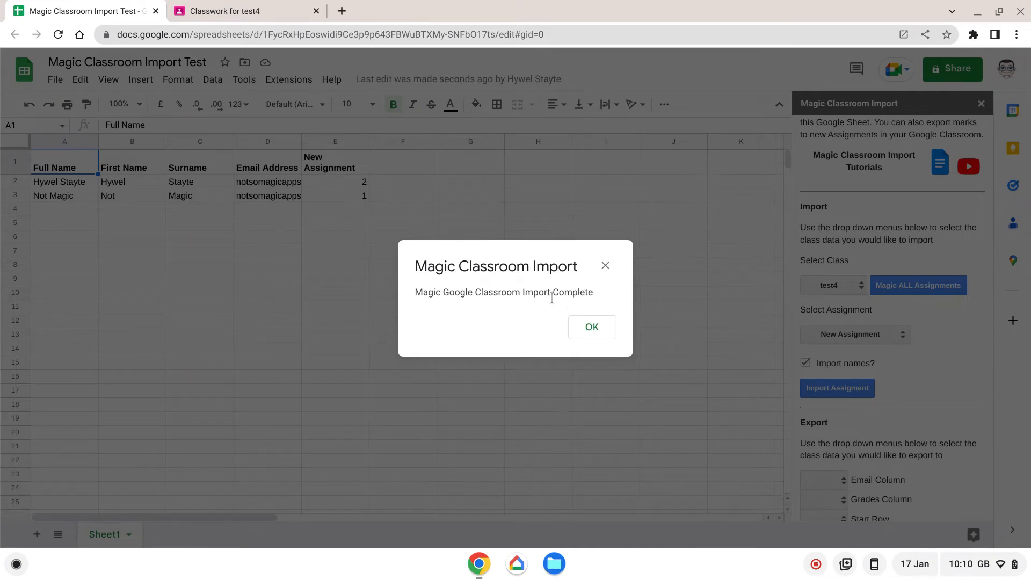
left_click(591, 326)
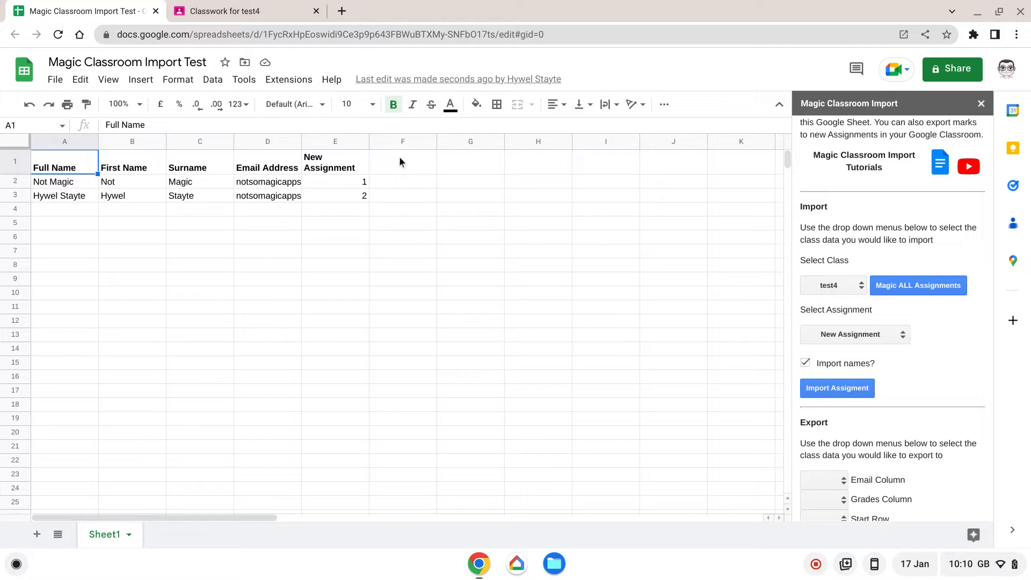
- Import the New Assignment marks again without names, placing them from cell F1
left_click_drag(391, 162, 609, 201)
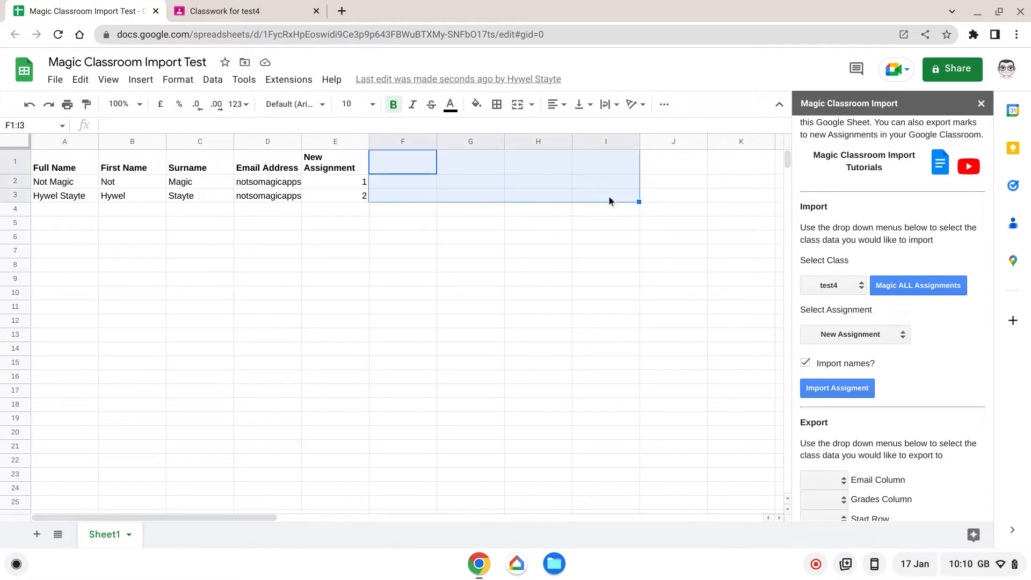
left_click(396, 165)
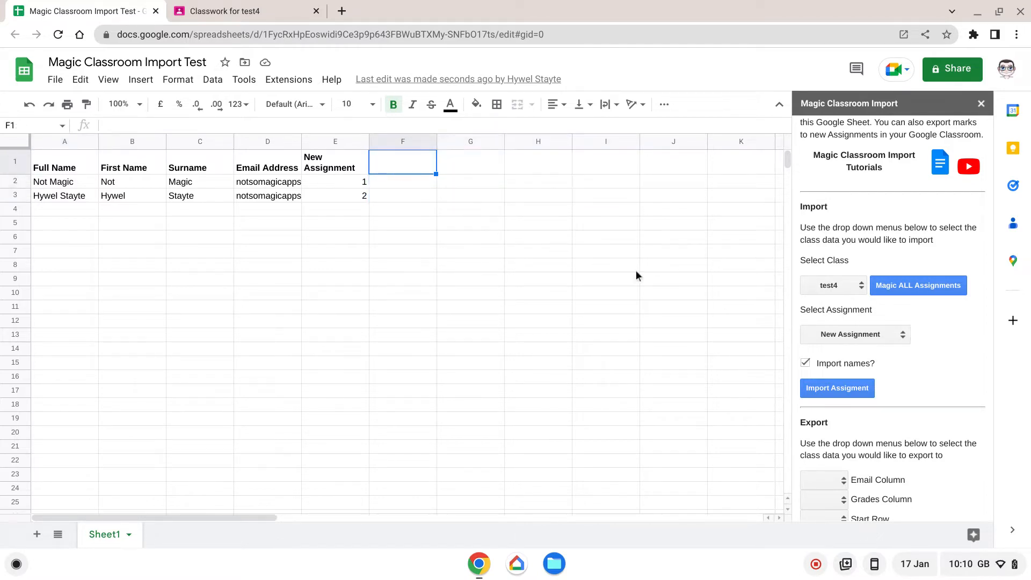
left_click(849, 391)
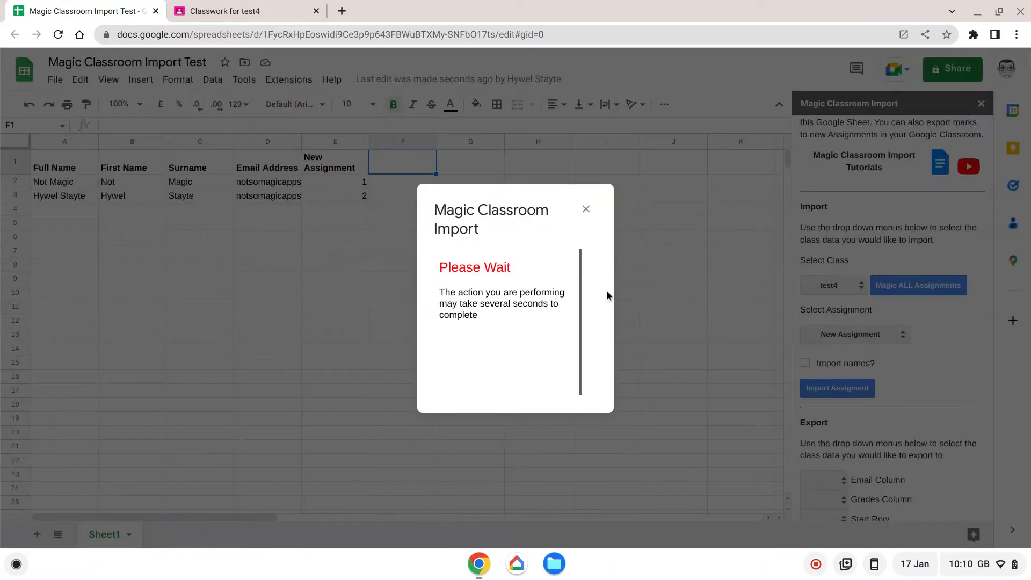
left_click(594, 324)
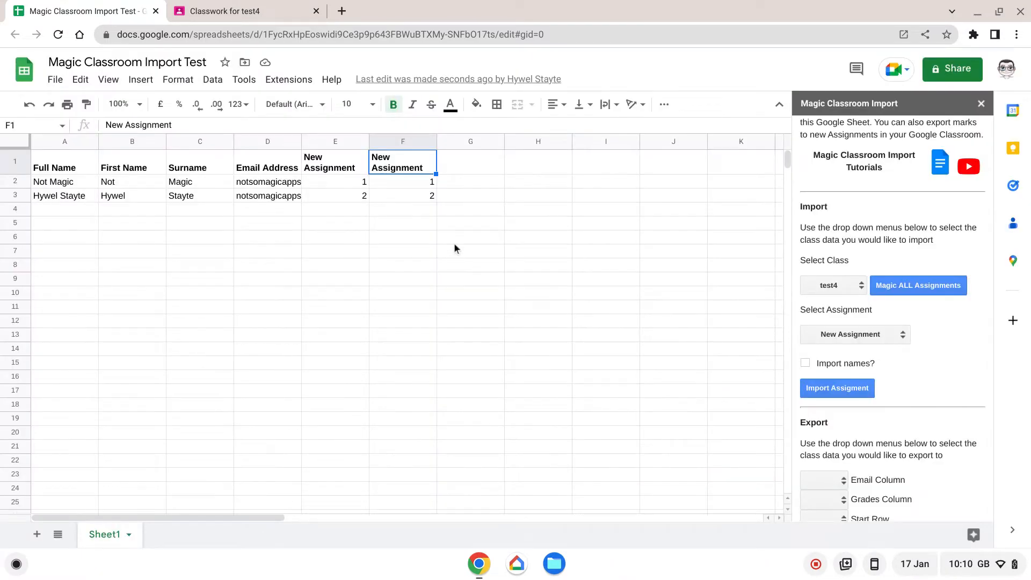
- Select the assignment Tesitng Topics Final and import its marks without names beside the existing columns
left_click(833, 333)
left_click(823, 250)
left_click(838, 333)
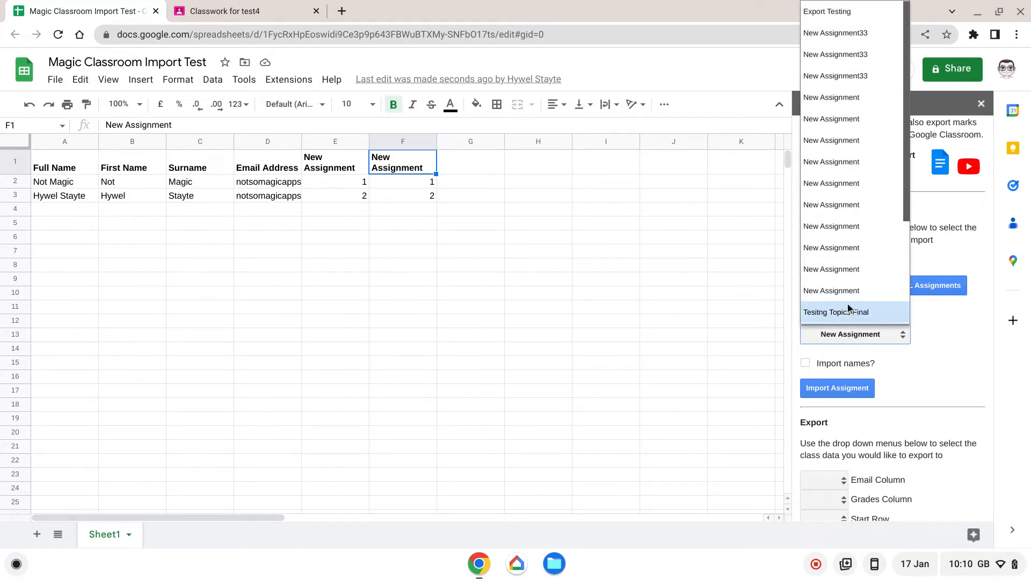
left_click(846, 312)
left_click(850, 385)
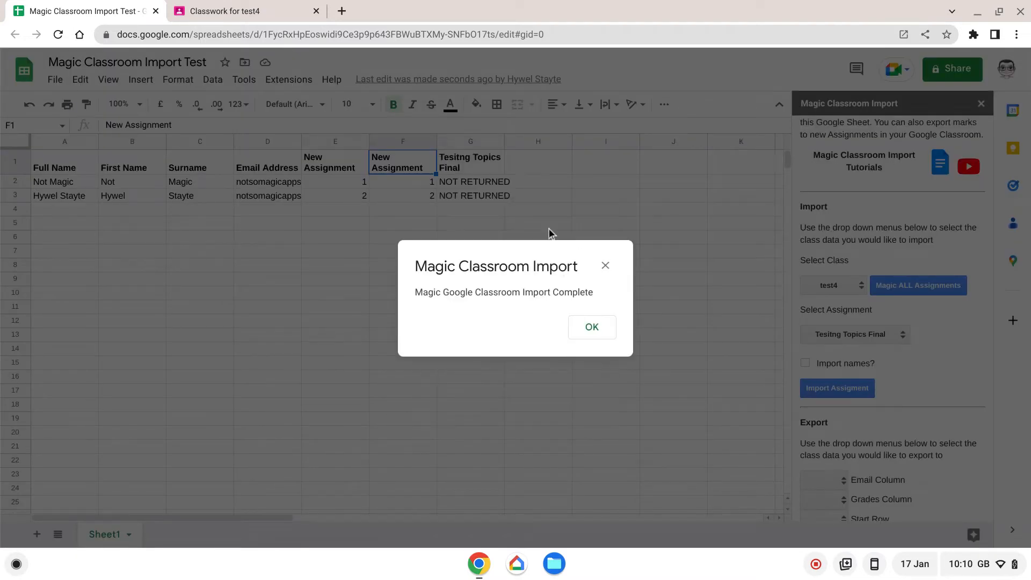
left_click(591, 325)
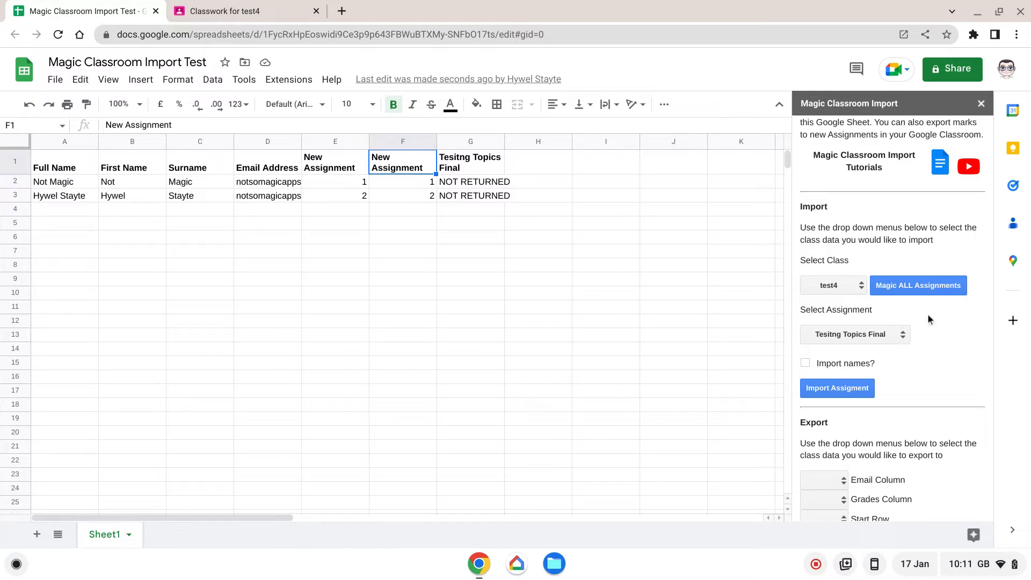
- Clear all imported data from the sheet and import all assignments of class test4 starting in cell A1
left_click_drag(96, 166, 473, 207)
key("Delete")
left_click(68, 157)
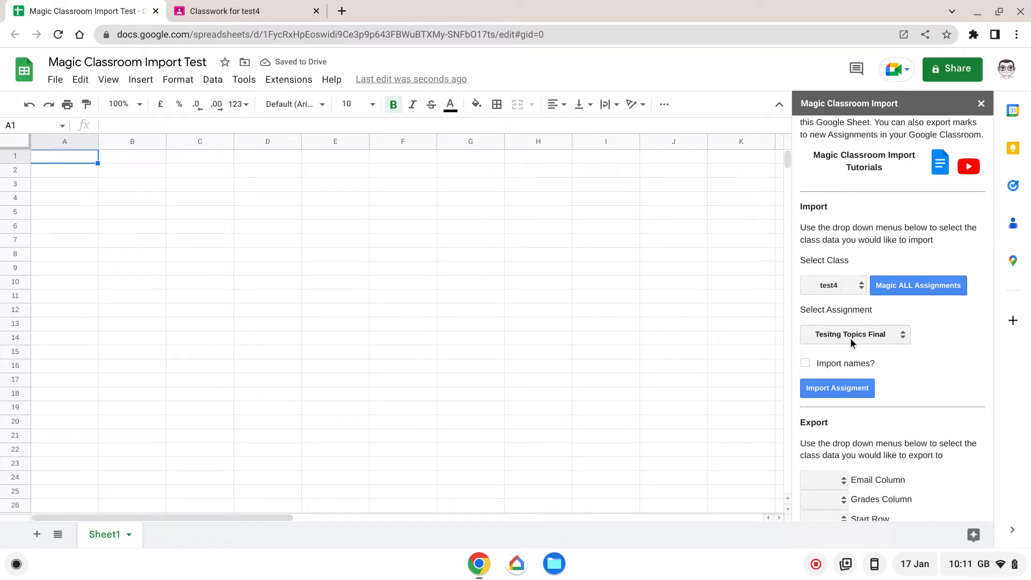
left_click(895, 289)
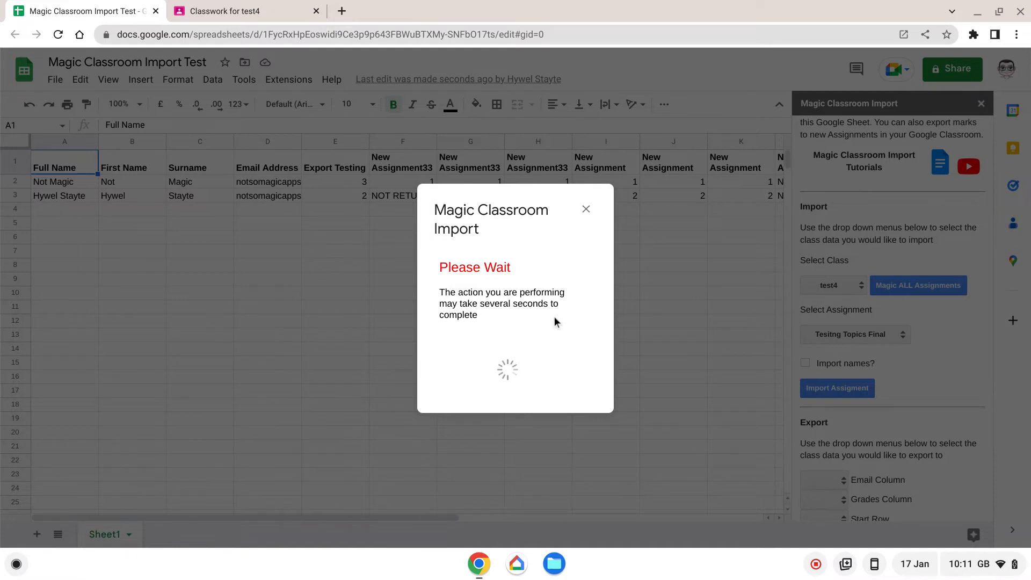
left_click(587, 209)
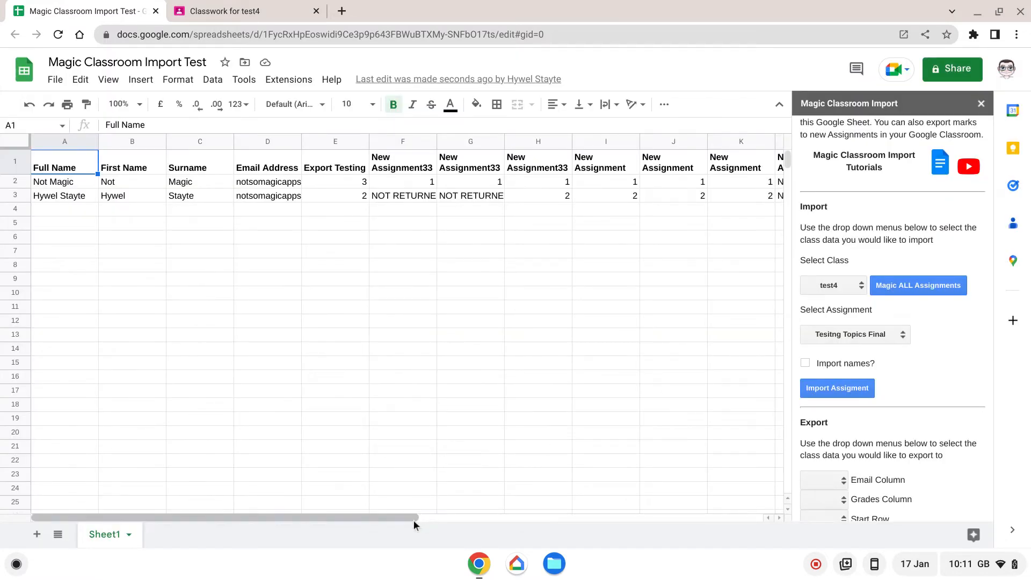
- Examine the imported assignment columns across the full width of the sheet and dismiss the completion message
left_click_drag(394, 519, 781, 510)
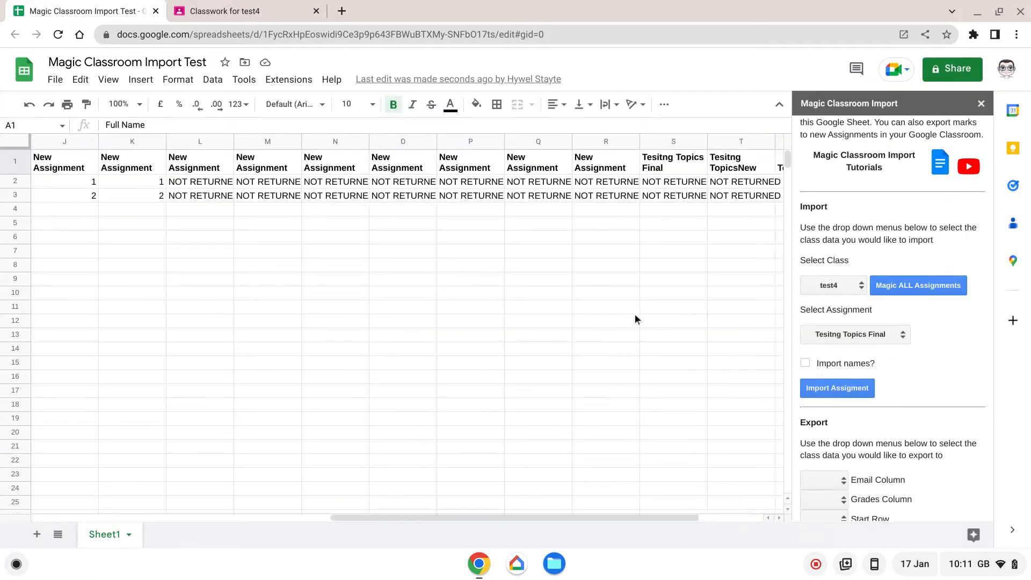
left_click(756, 520)
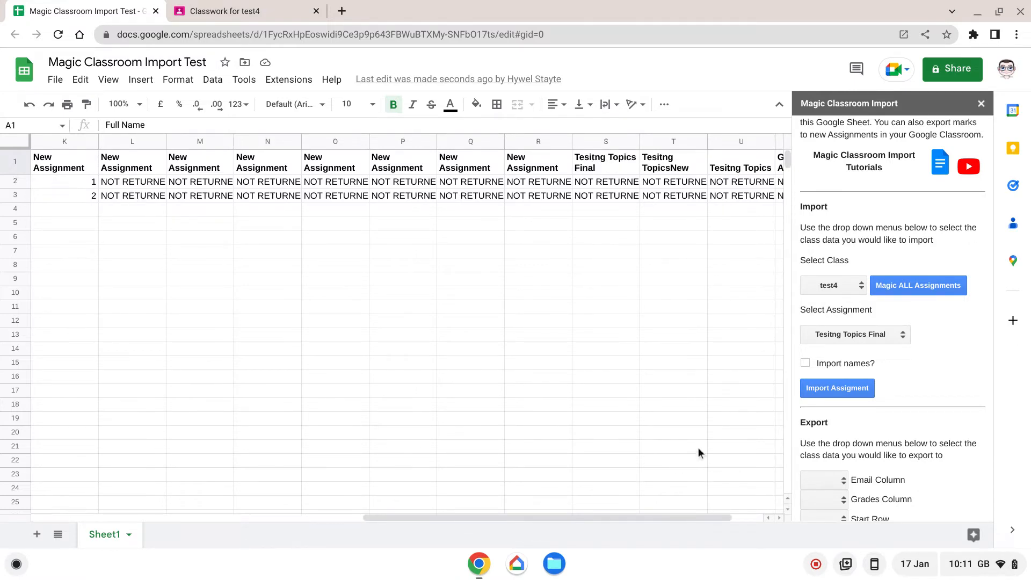
left_click(664, 520)
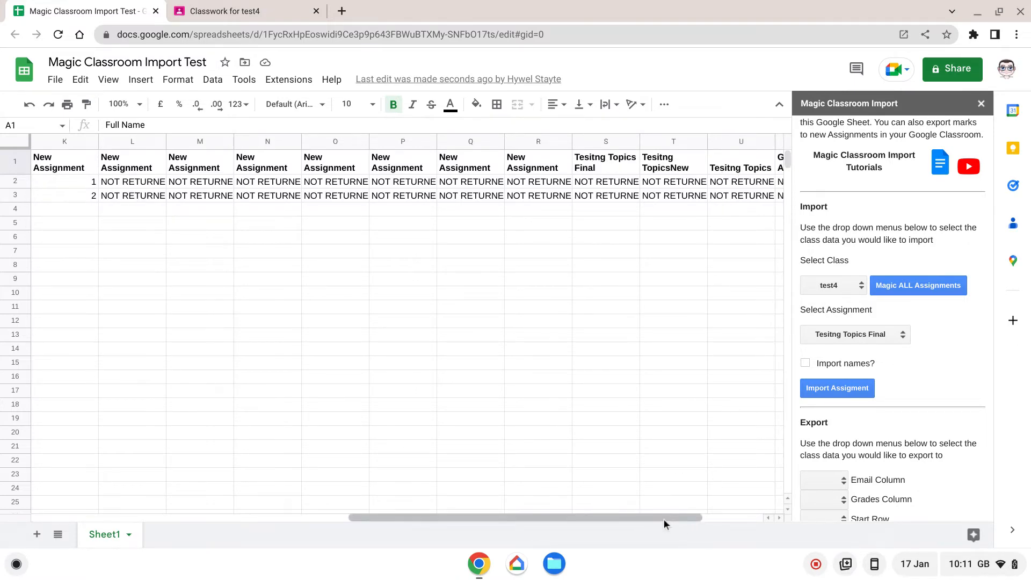
left_click(663, 519)
left_click_drag(627, 515, 625, 516)
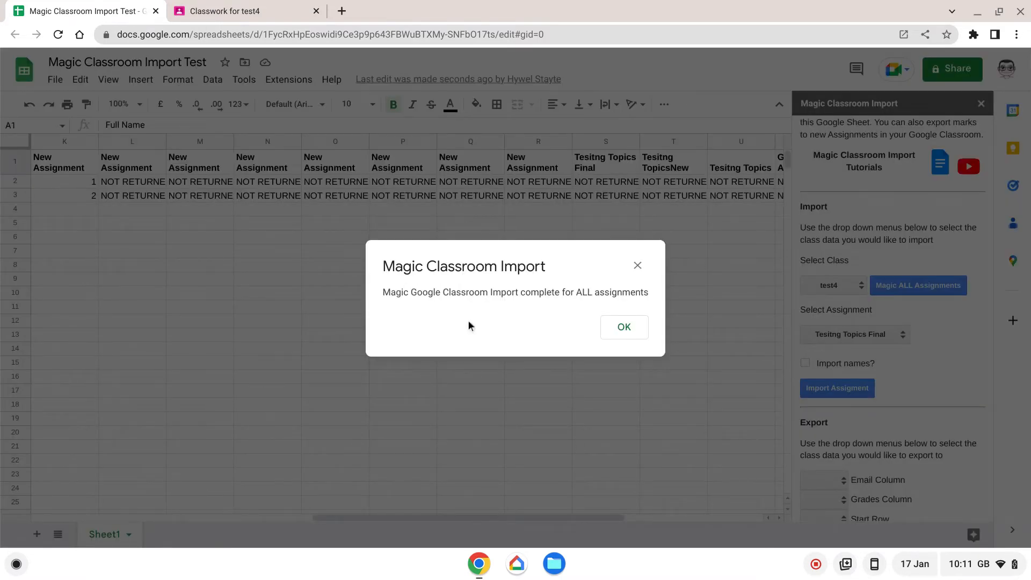
left_click(620, 327)
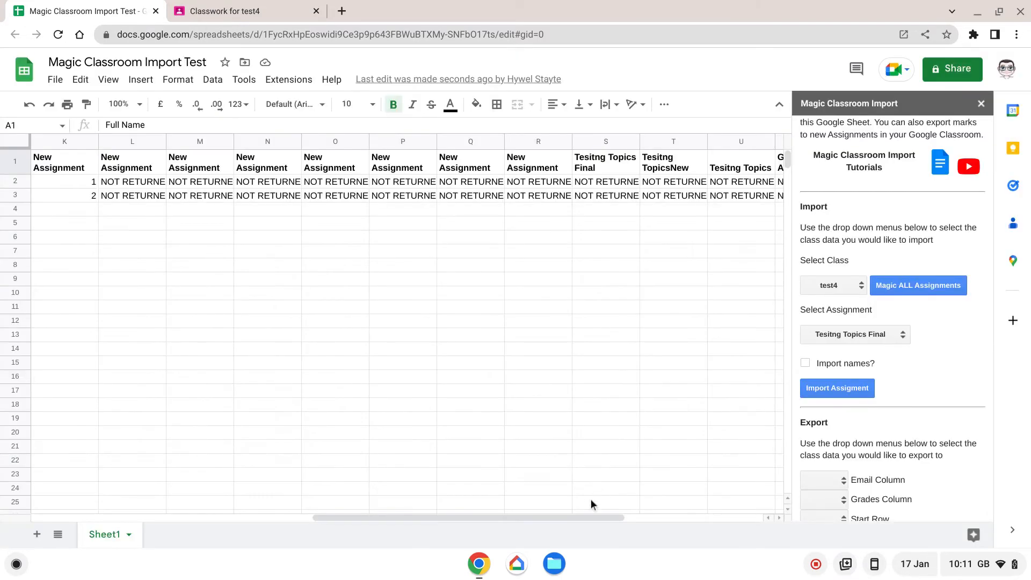
left_click_drag(591, 516, 185, 513)
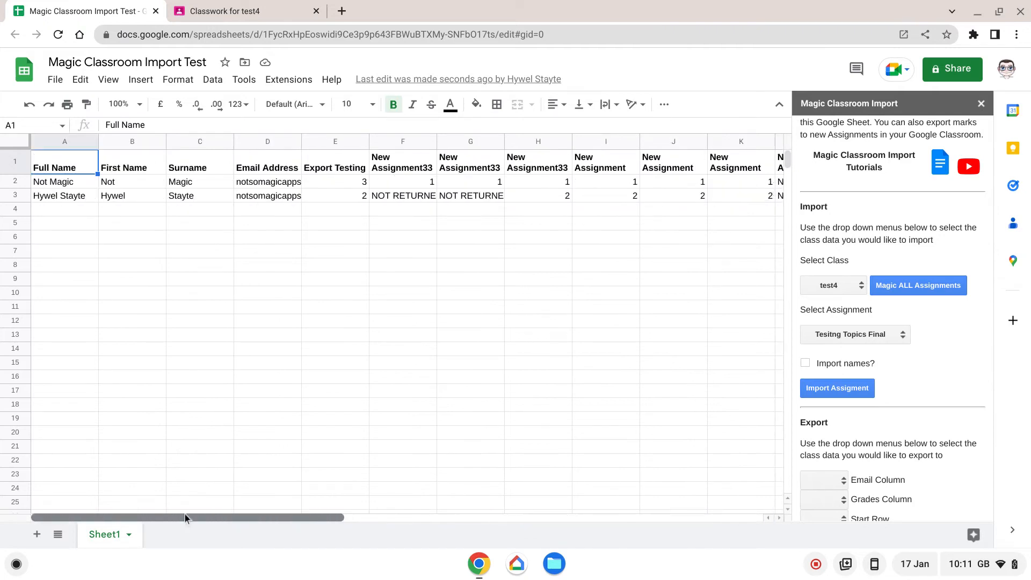
left_click_drag(326, 511, 790, 479)
left_click_drag(728, 519, 267, 508)
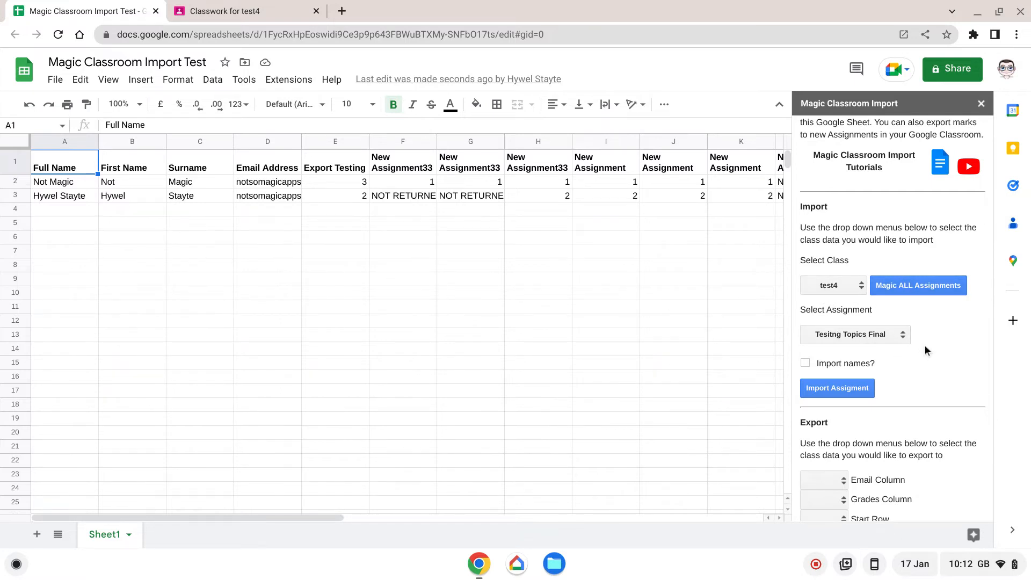
scroll(926, 330, "down", 4)
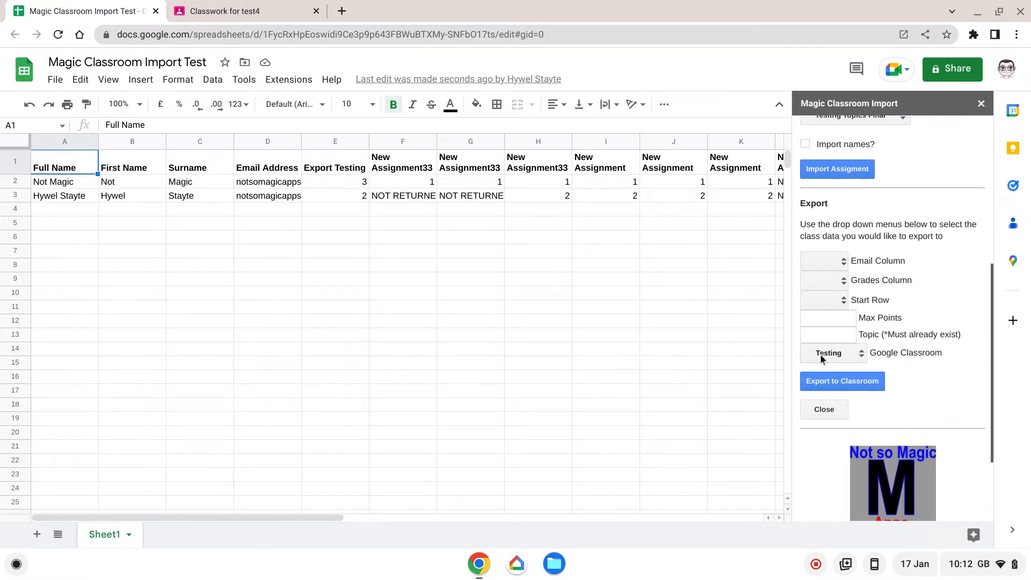
left_click(842, 265)
left_click(843, 305)
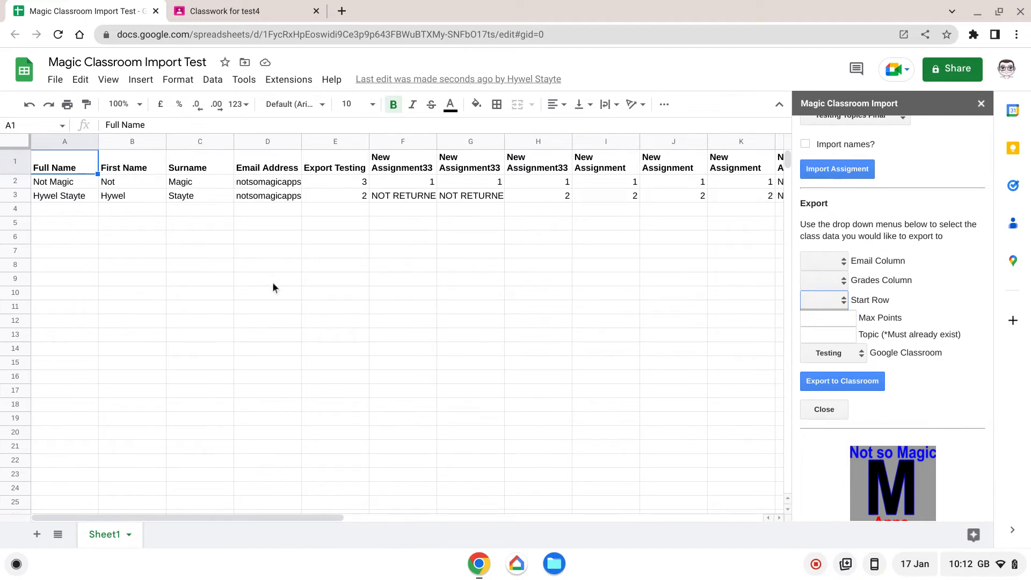
- Close the Magic Classroom Import sidebar and open it again to reload its export options
left_click(982, 104)
left_click(289, 81)
mouse_move(425, 306)
left_click(511, 311)
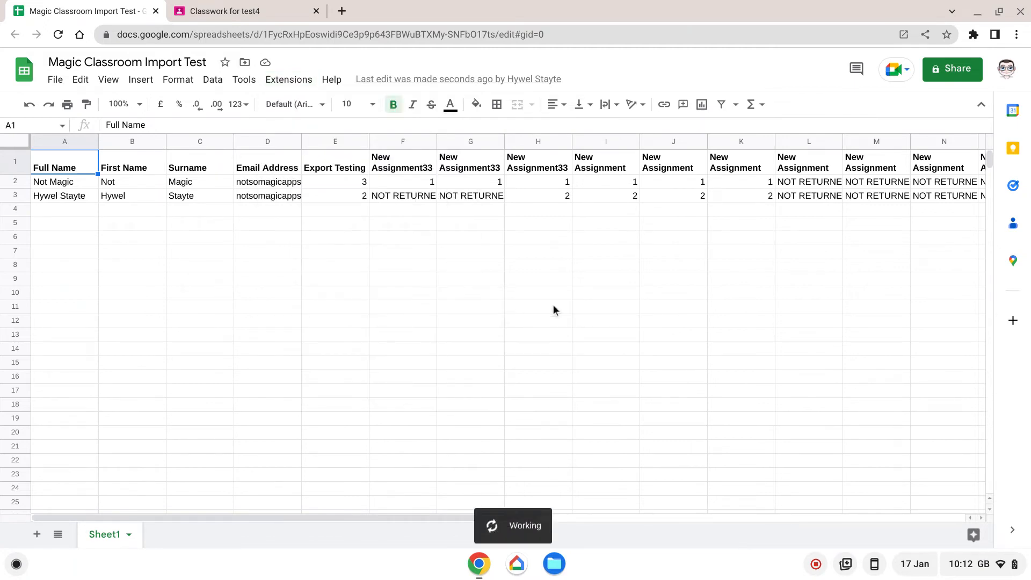
- Examine the choices offered for the email column, grades column and start row in the export settings
scroll(838, 277, "down", 6)
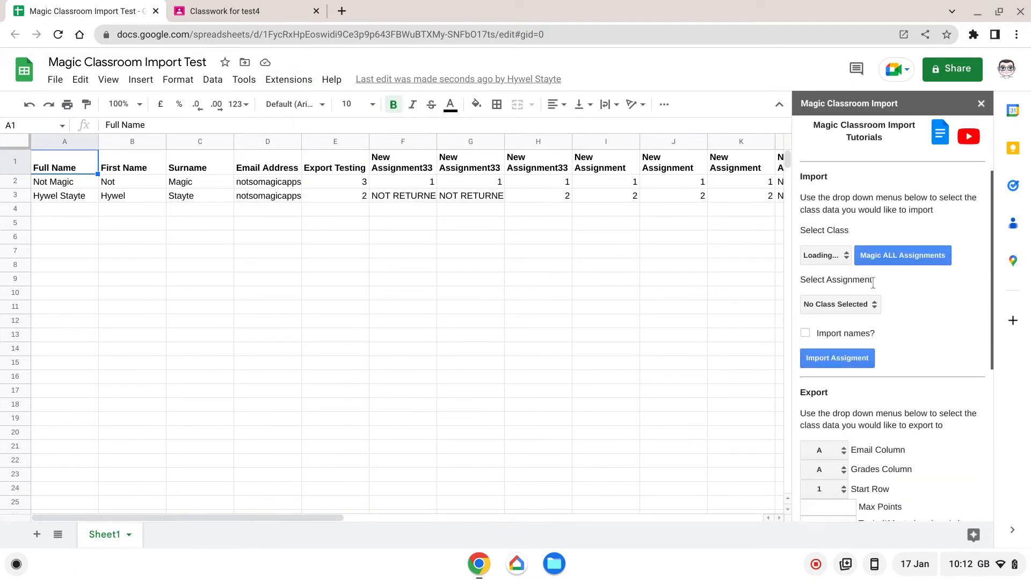
left_click(827, 254)
scroll(816, 326, "down", 5)
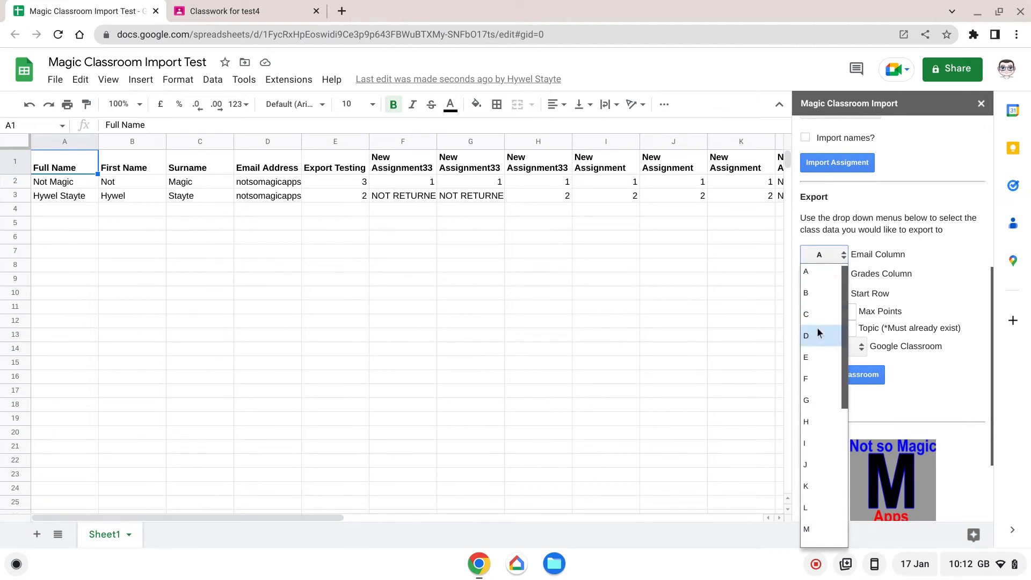
scroll(814, 333, "up", 5)
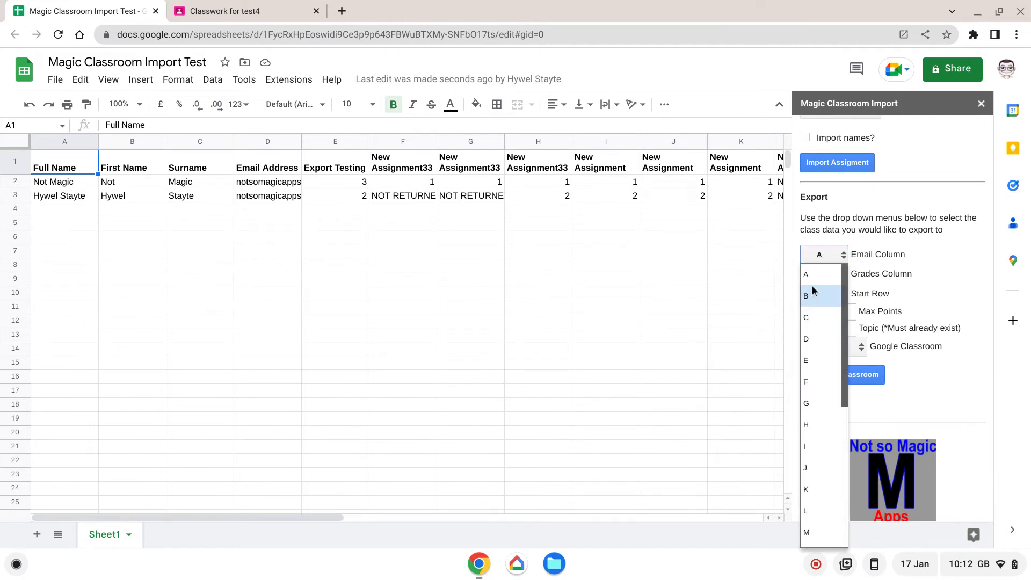
left_click(813, 284)
left_click(833, 276)
left_click(910, 292)
left_click(833, 299)
left_click(832, 296)
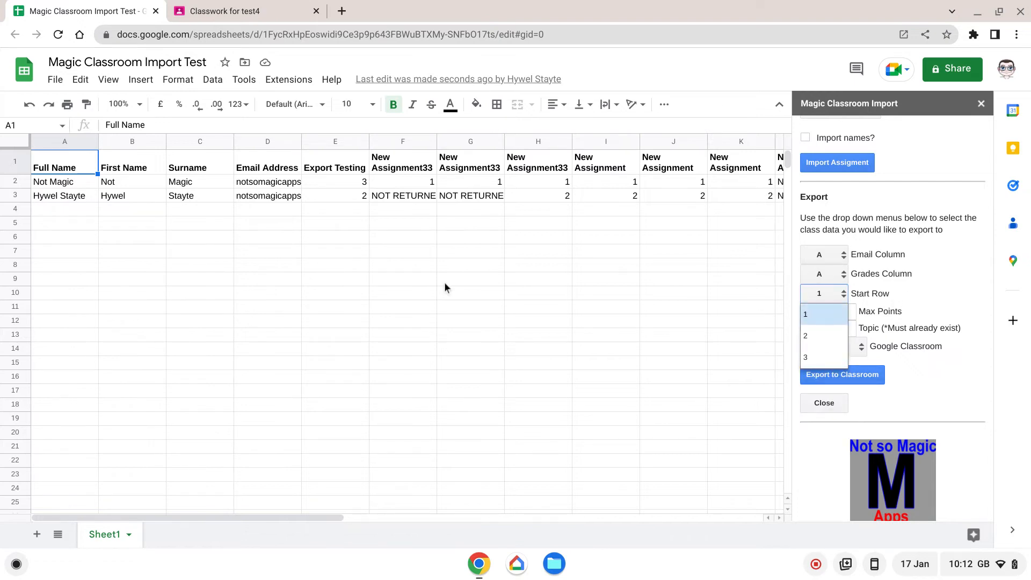
left_click(933, 302)
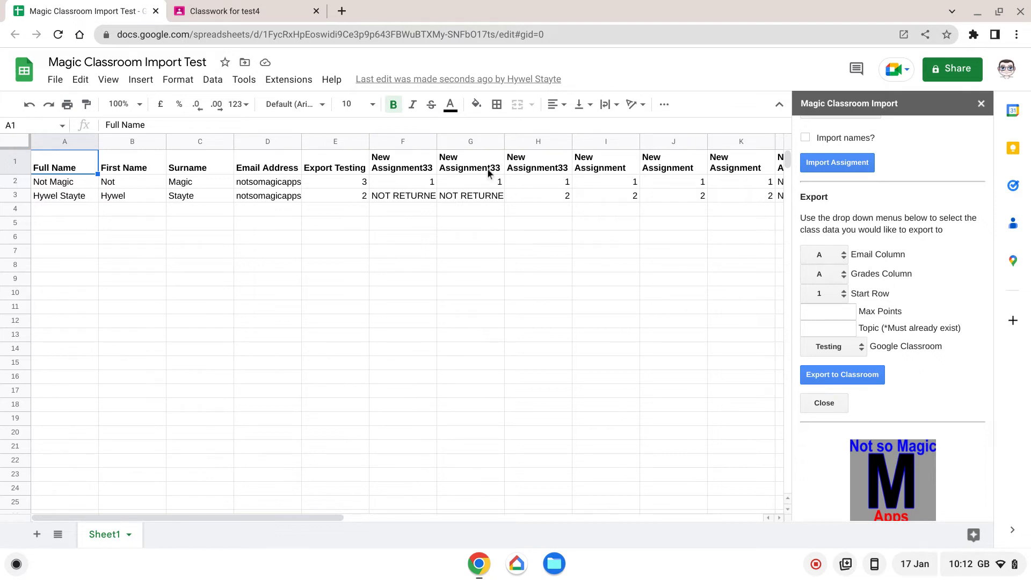
- Rename the Export Testing column heading in cell E1 as Amazing Post
left_click(419, 169)
left_click(342, 172)
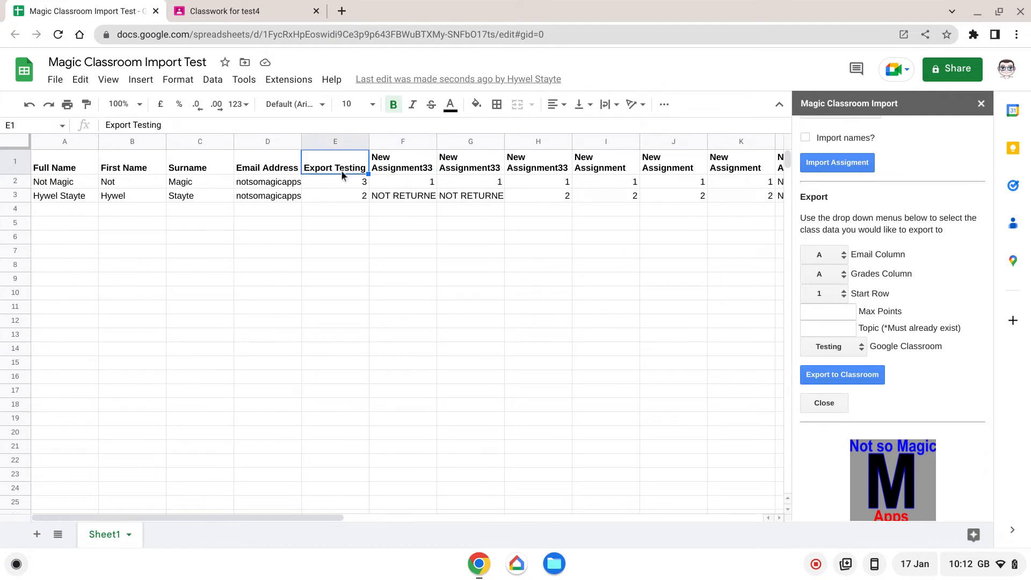
left_click_drag(305, 156, 373, 160)
type("A")
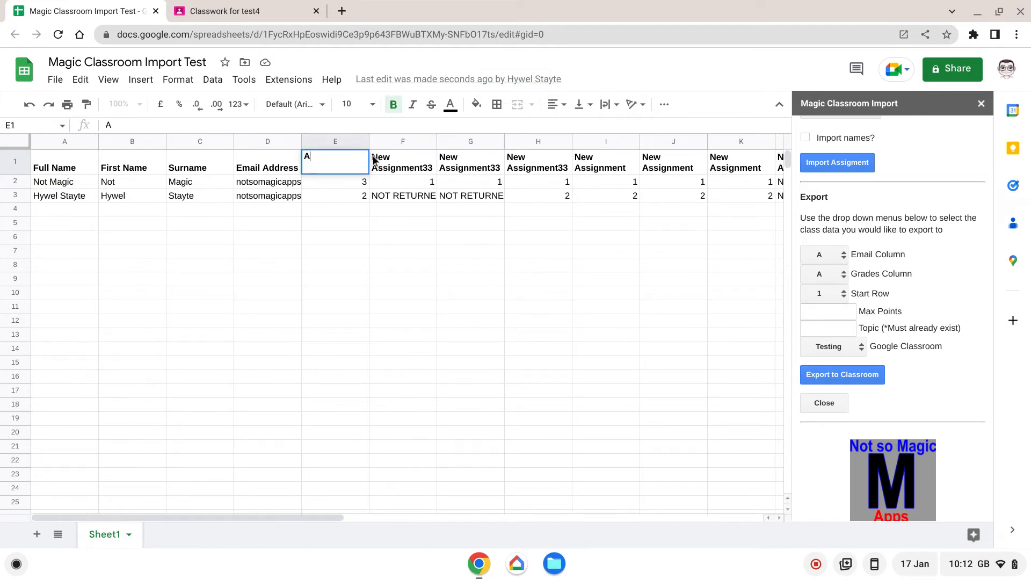
type("mazing Post")
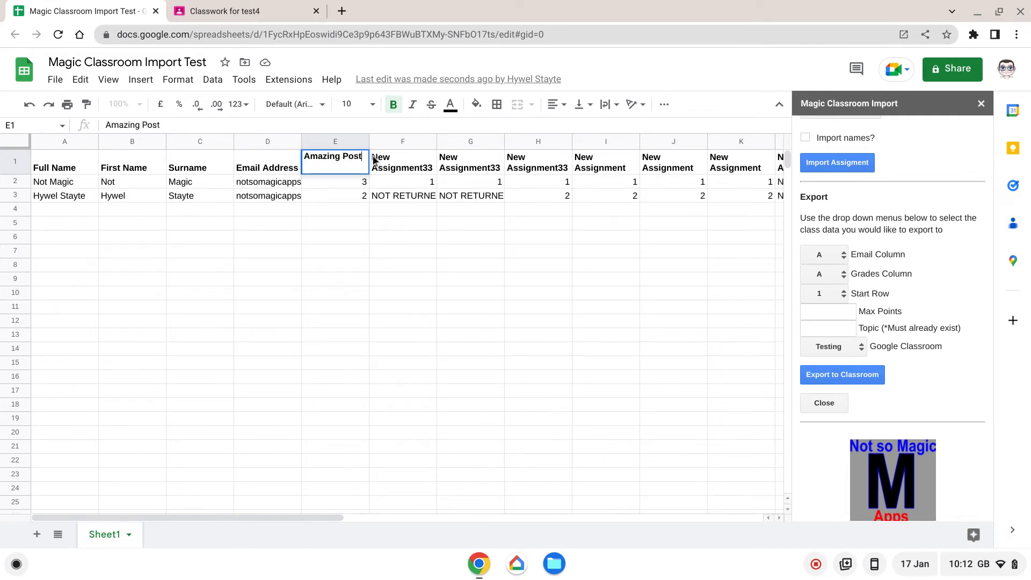
key("Return")
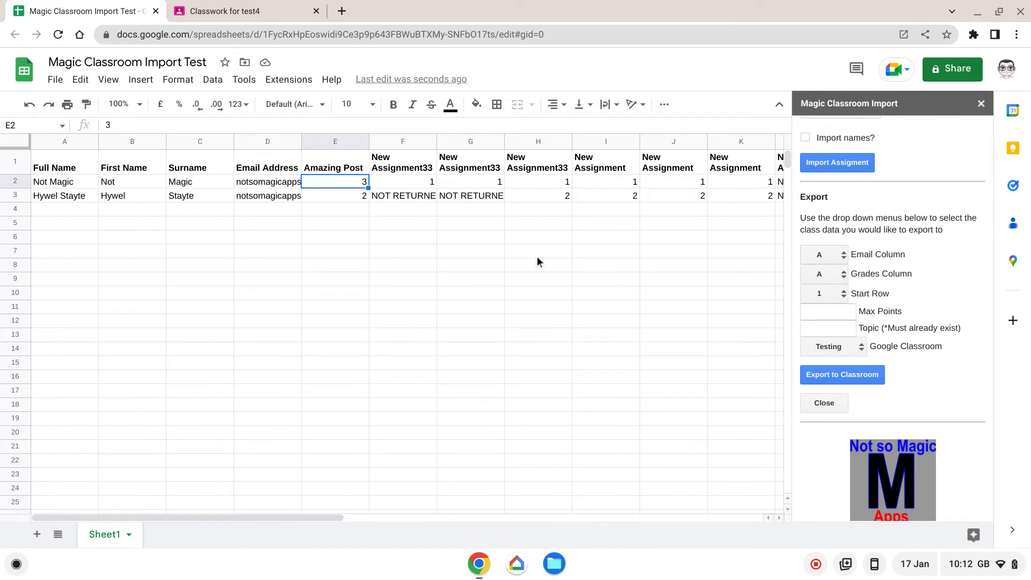
- Set the export's email column to D and its grades column to E, matching the email addresses and the Amazing Post marks
left_click_drag(265, 184, 265, 199)
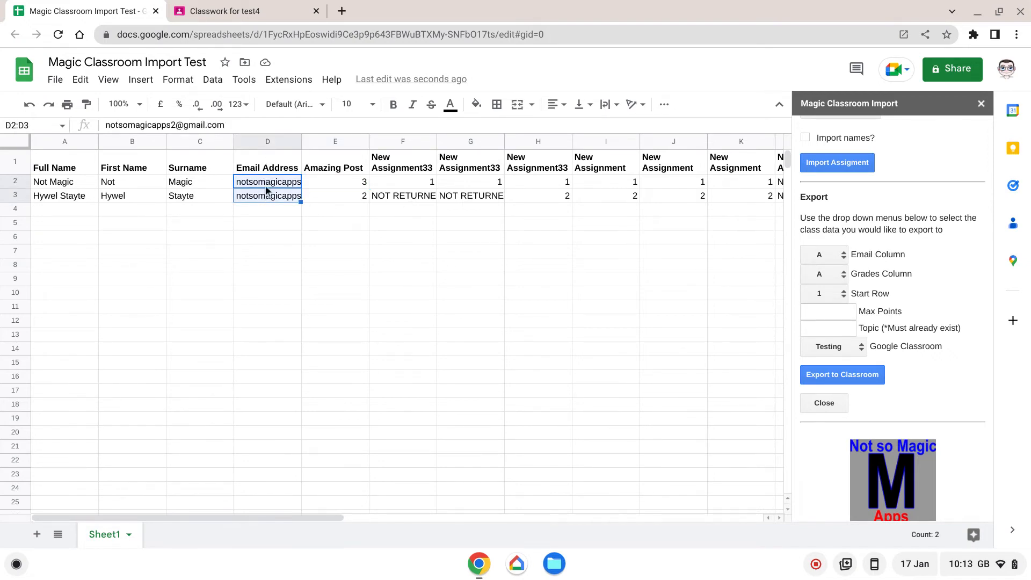
left_click(811, 256)
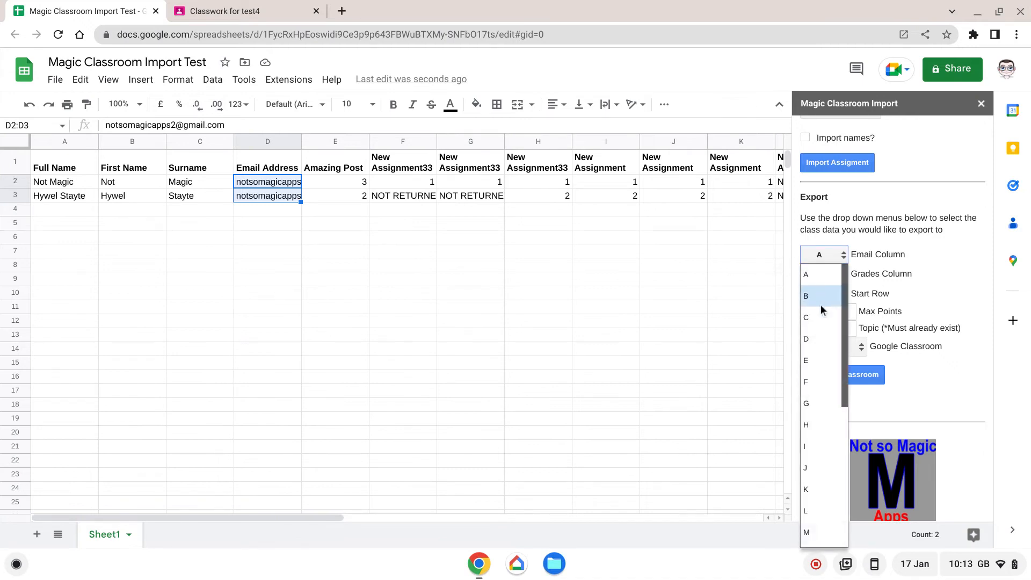
left_click(823, 342)
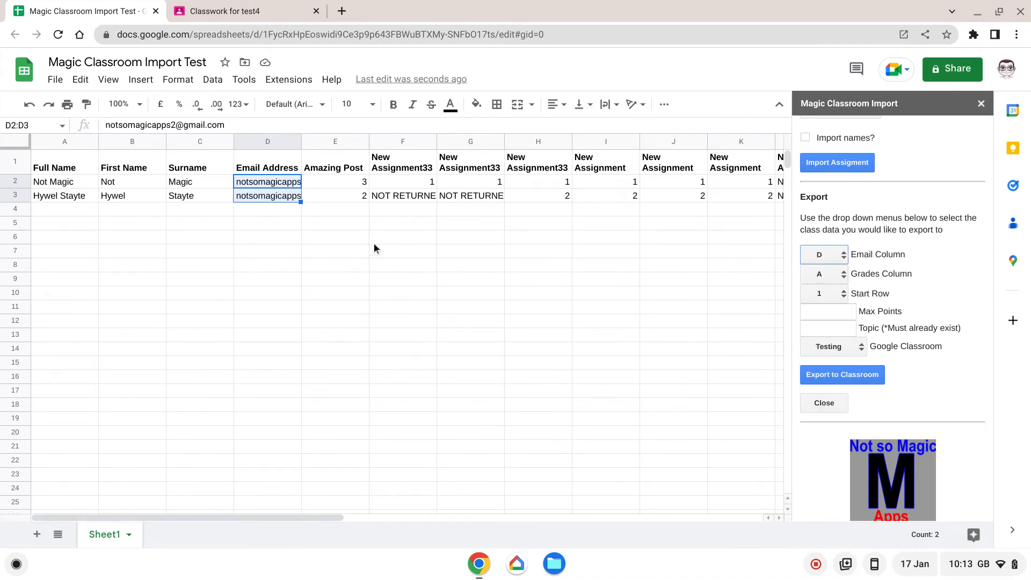
left_click(329, 141)
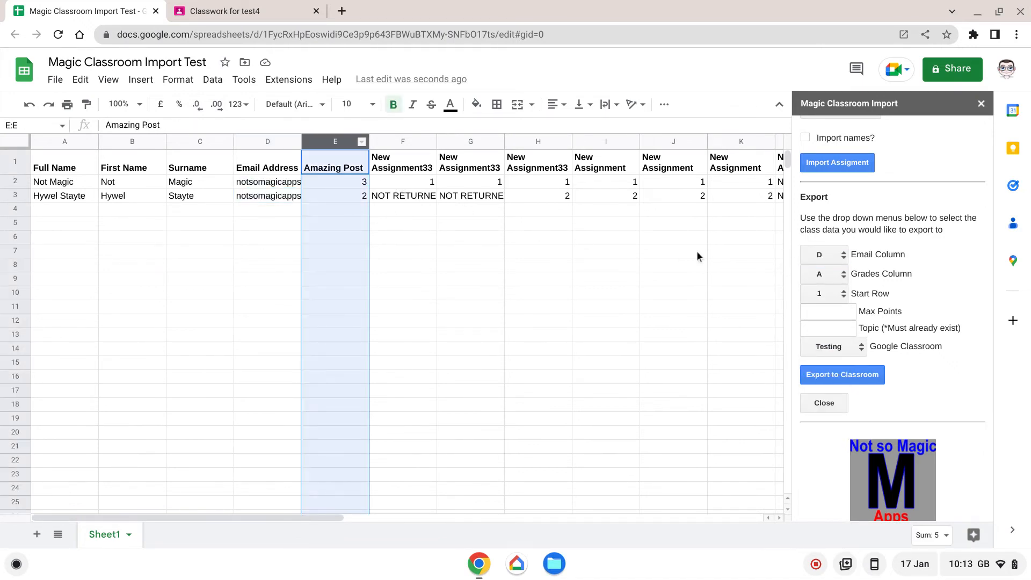
left_click(821, 275)
left_click(811, 382)
left_click(538, 251)
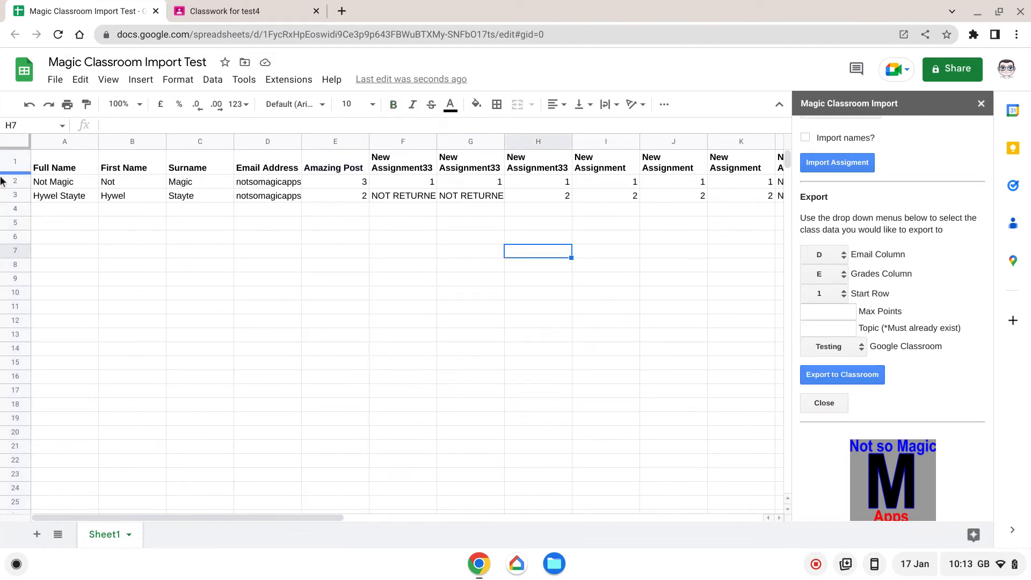
- Set the export's start row to 2 and the max points to 10, leaving the topic blank
left_click(821, 293)
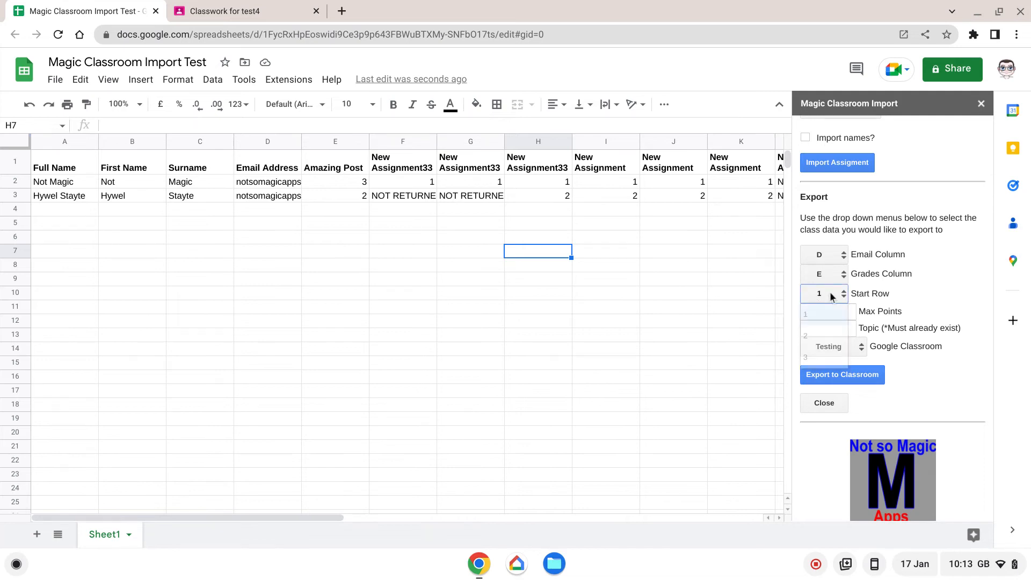
left_click(823, 330)
left_click(827, 311)
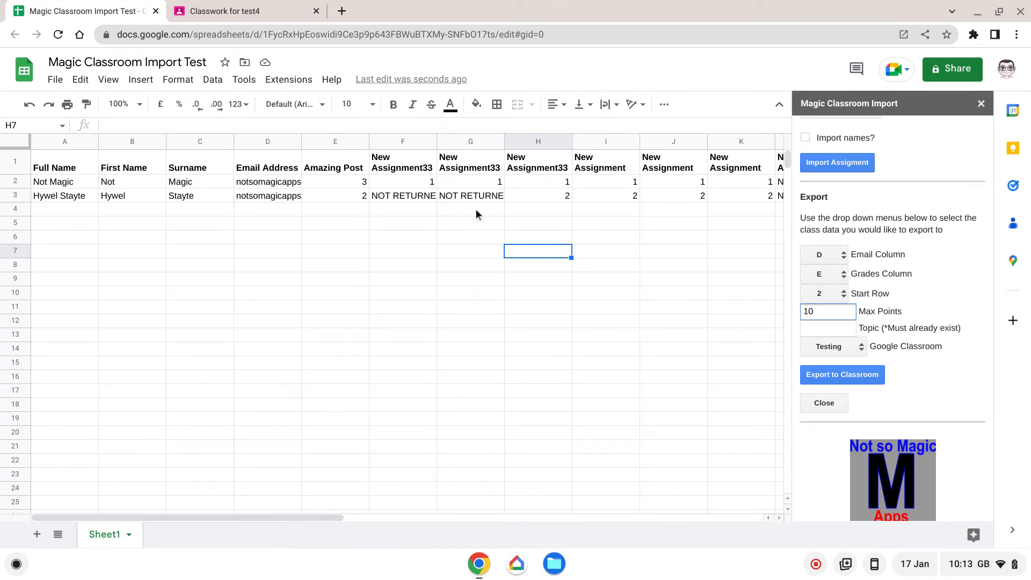
left_click(423, 243)
left_click(854, 328)
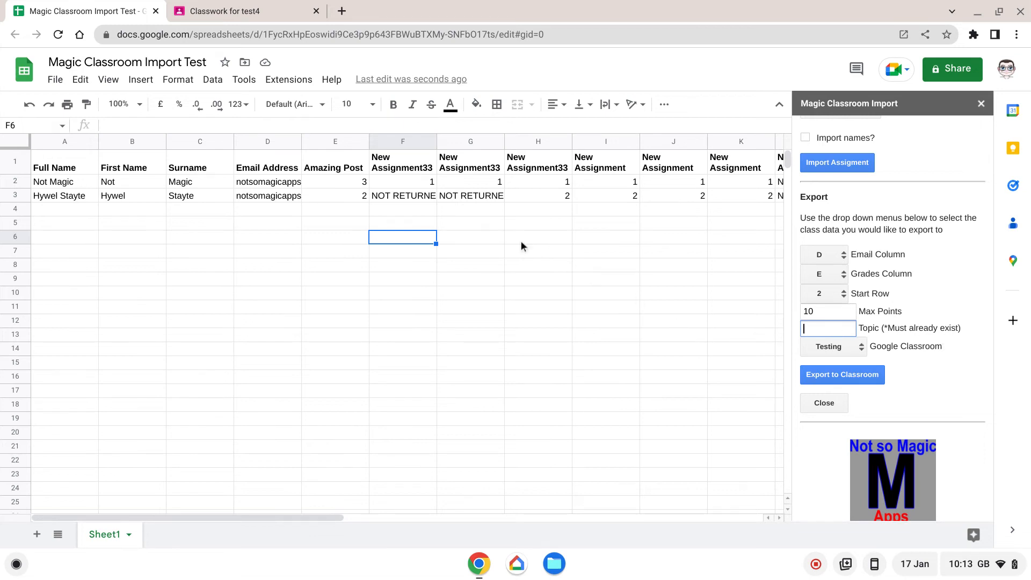
left_click(418, 183)
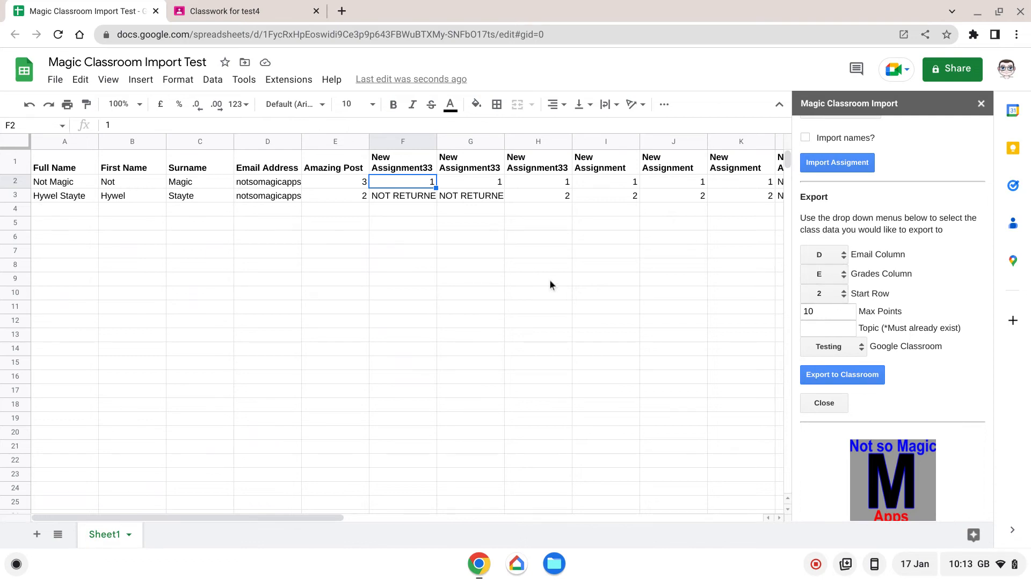
- Choose test4 as the destination class, export the marks to Google Classroom and close the progress message
left_click(847, 351)
left_click(832, 383)
left_click(824, 371)
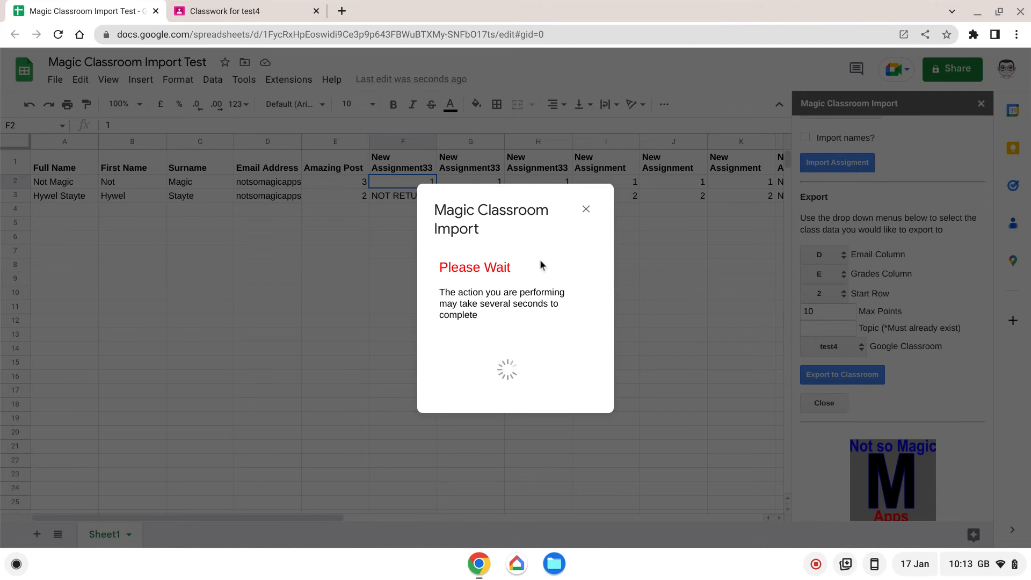
left_click(592, 327)
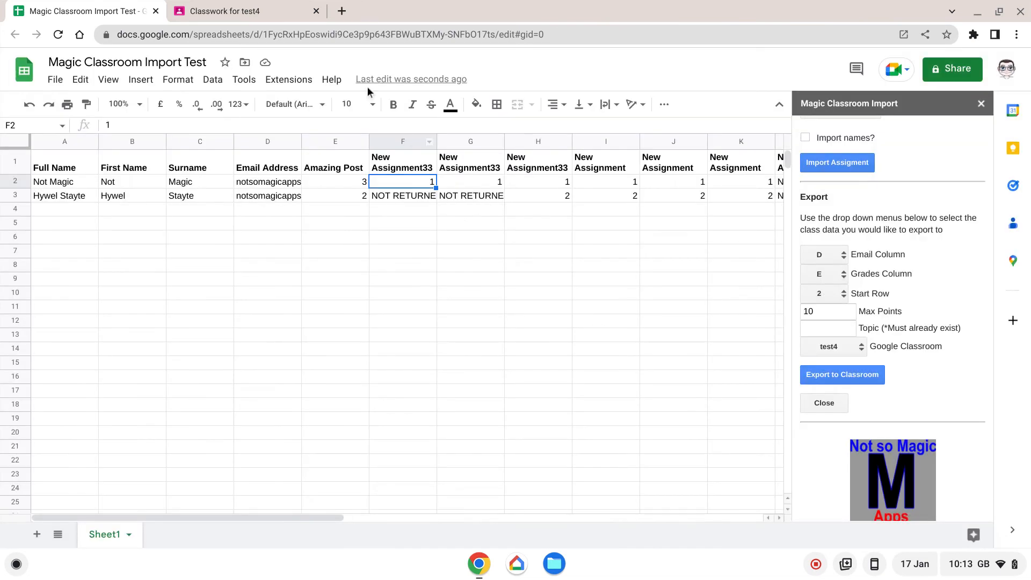
- Switch to Google Classroom, reload test4's classwork, check the student marks in the Amazing Post assignment and return to the classwork list
left_click(253, 10)
left_click(58, 34)
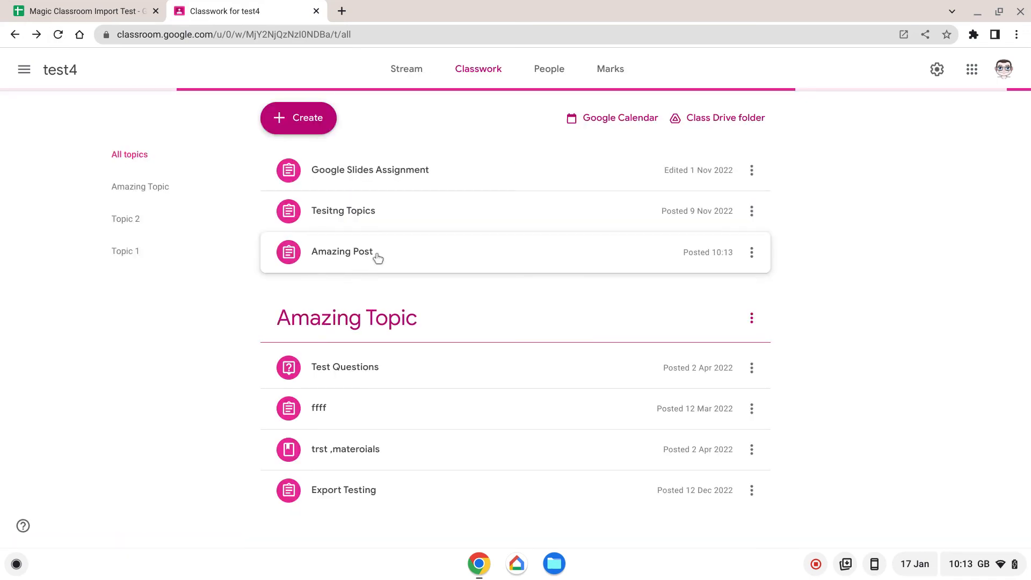
left_click(371, 256)
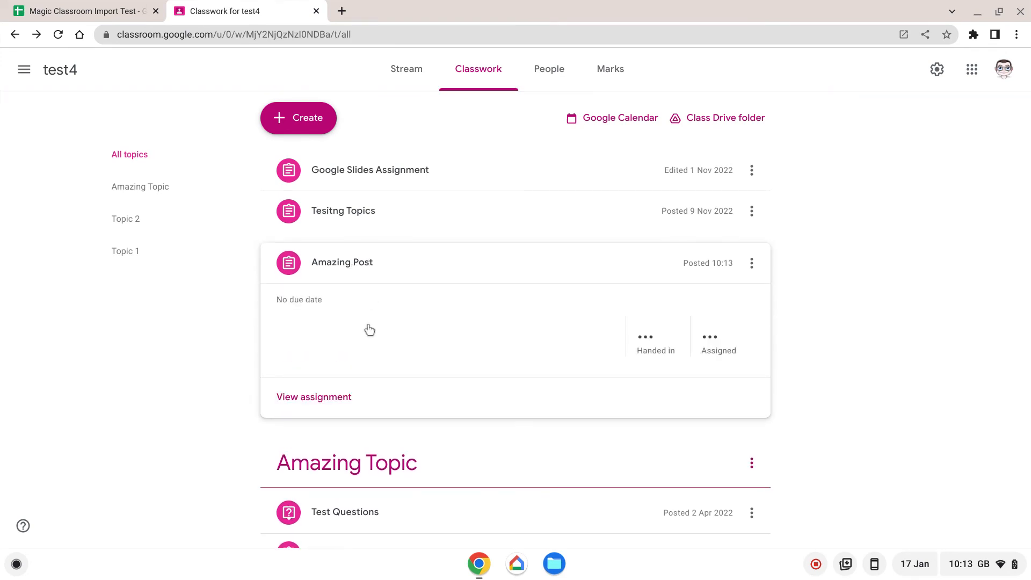
left_click(314, 397)
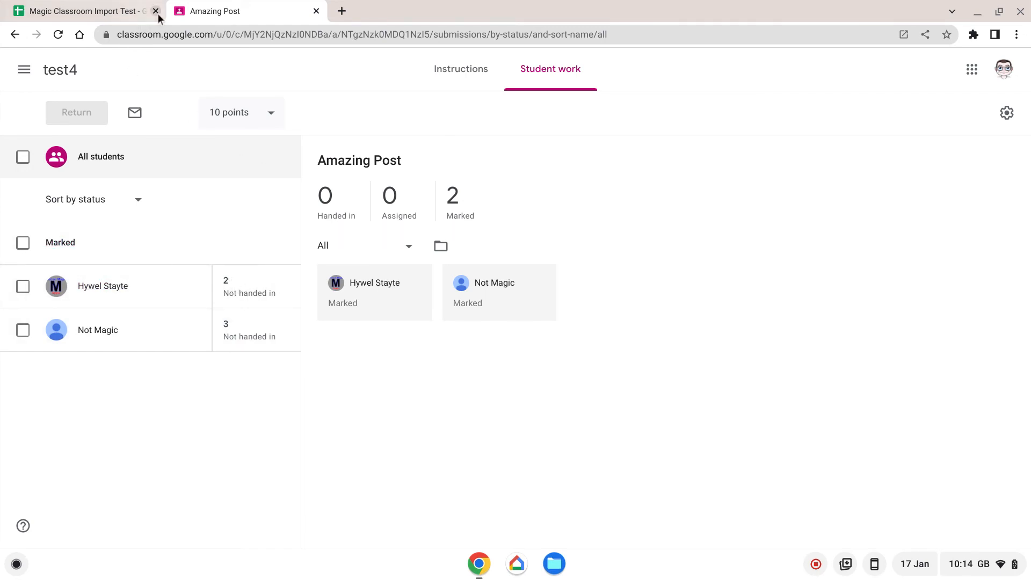
left_click(69, 81)
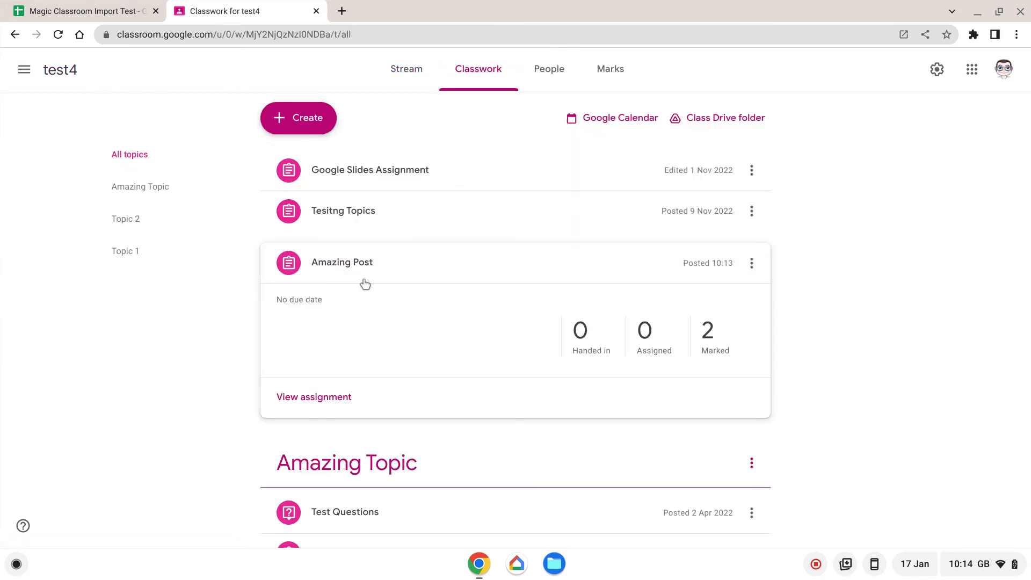
- Back in the spreadsheet, set the export topic to Amazing Topic, export the marks to test4 again and close the progress message
scroll(345, 343, "down", 1)
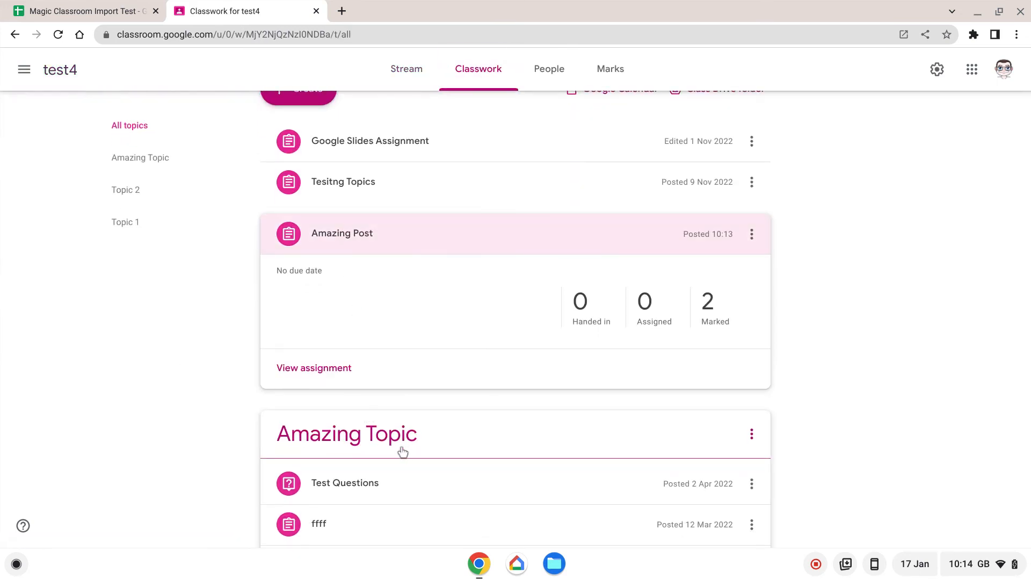
scroll(403, 440, "down", 4)
left_click(86, 11)
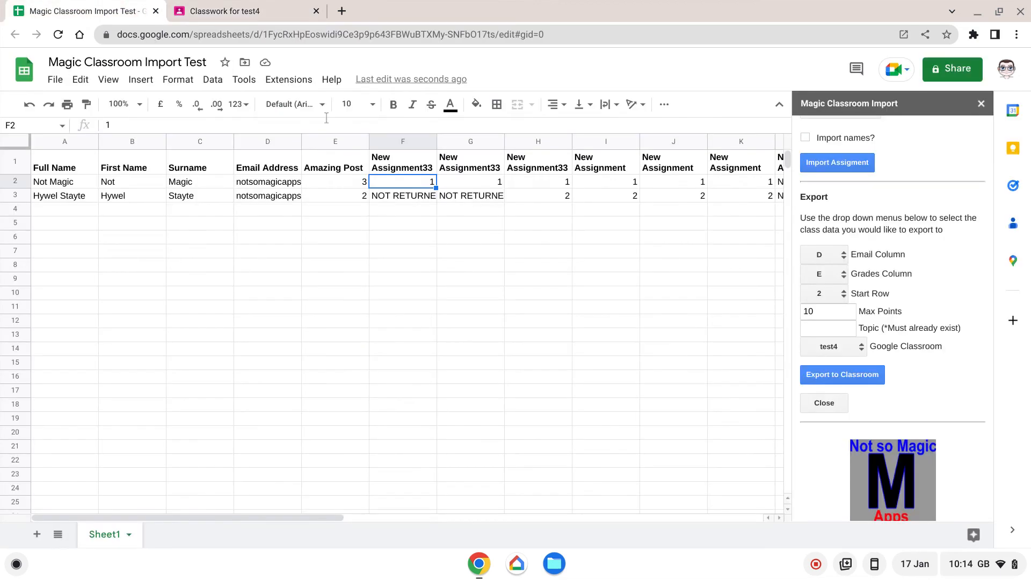
left_click(836, 329)
type("Amazing Topic")
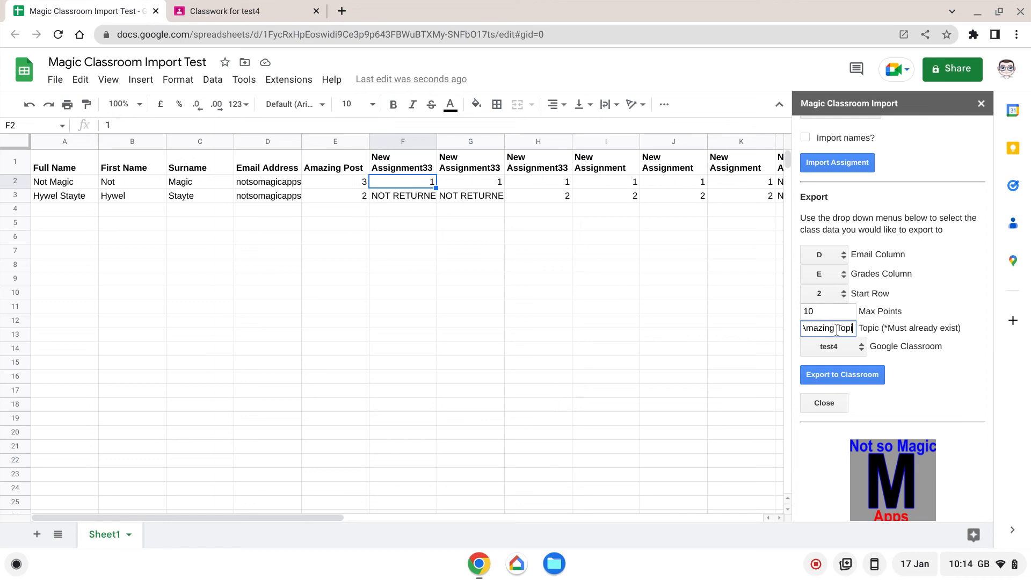
left_click(870, 380)
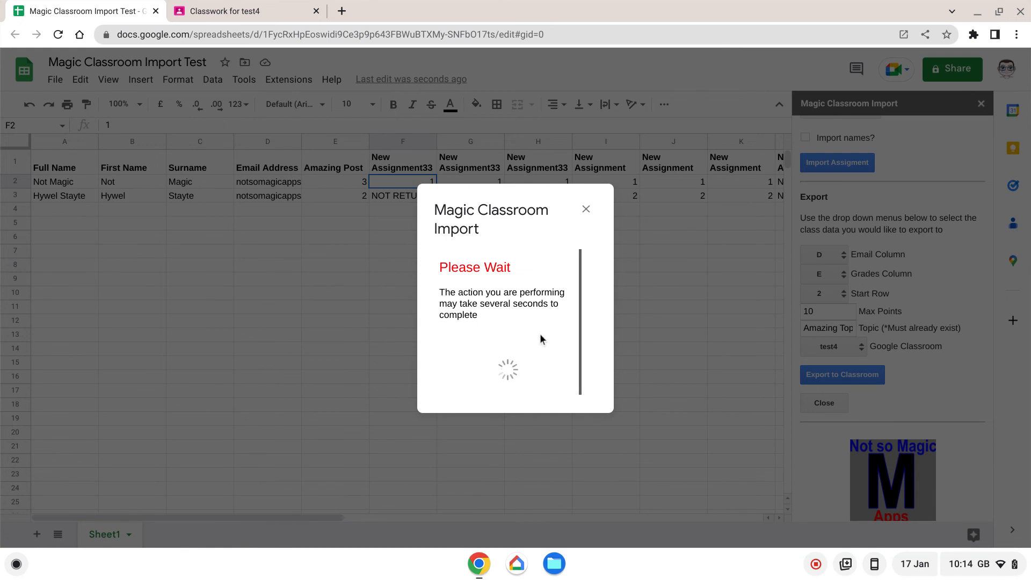
left_click(573, 328)
- Switch to Google Classroom, reload test4's classwork and check the assignments listed under Amazing Topic
left_click(236, 11)
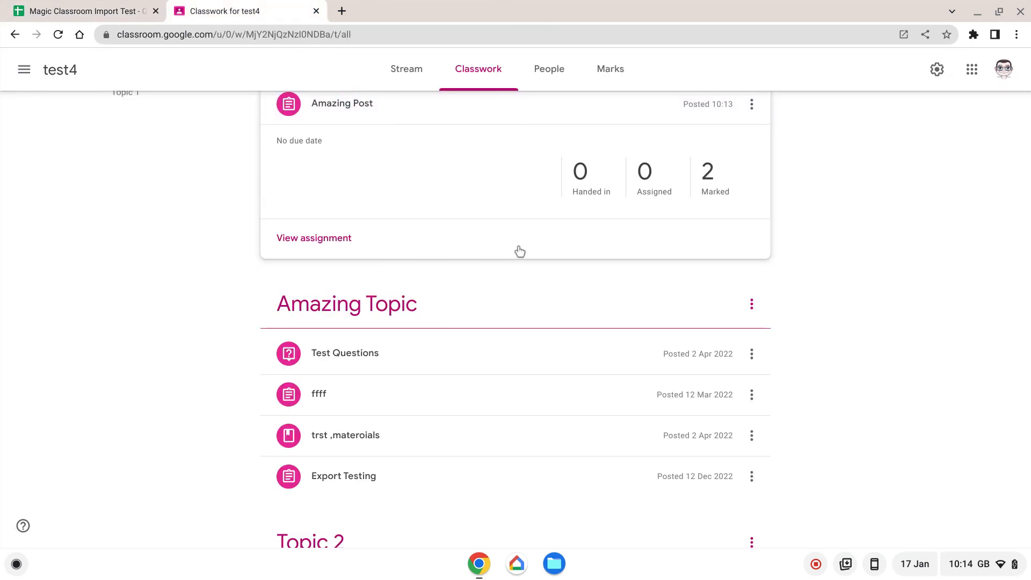
scroll(520, 250, "down", 2)
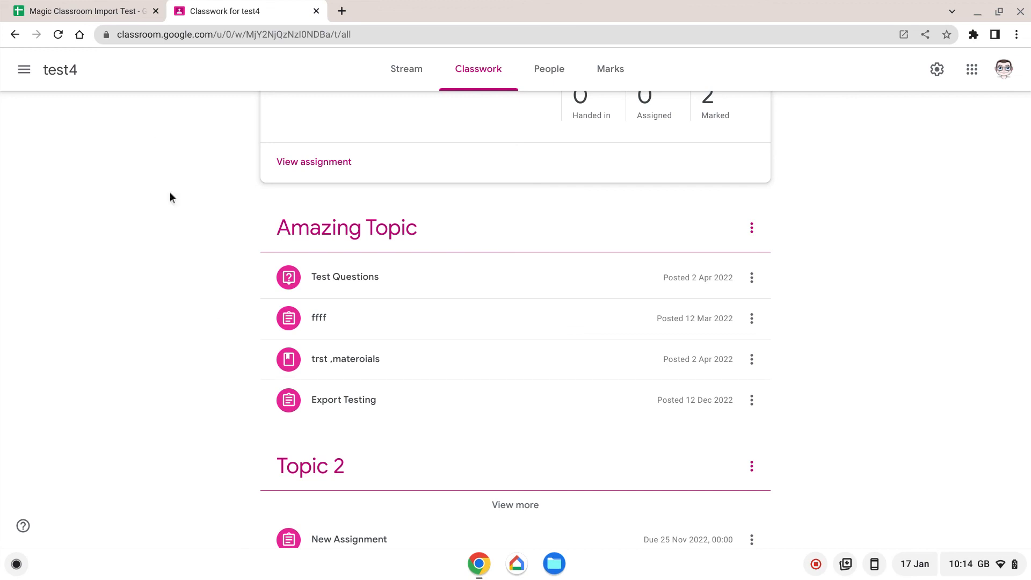
left_click(58, 35)
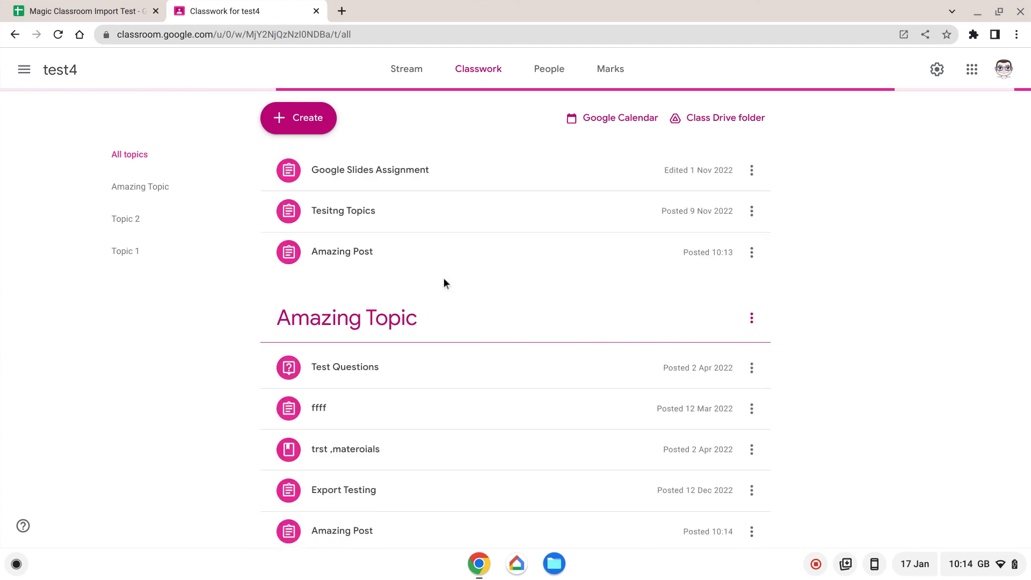
scroll(444, 278, "down", 3)
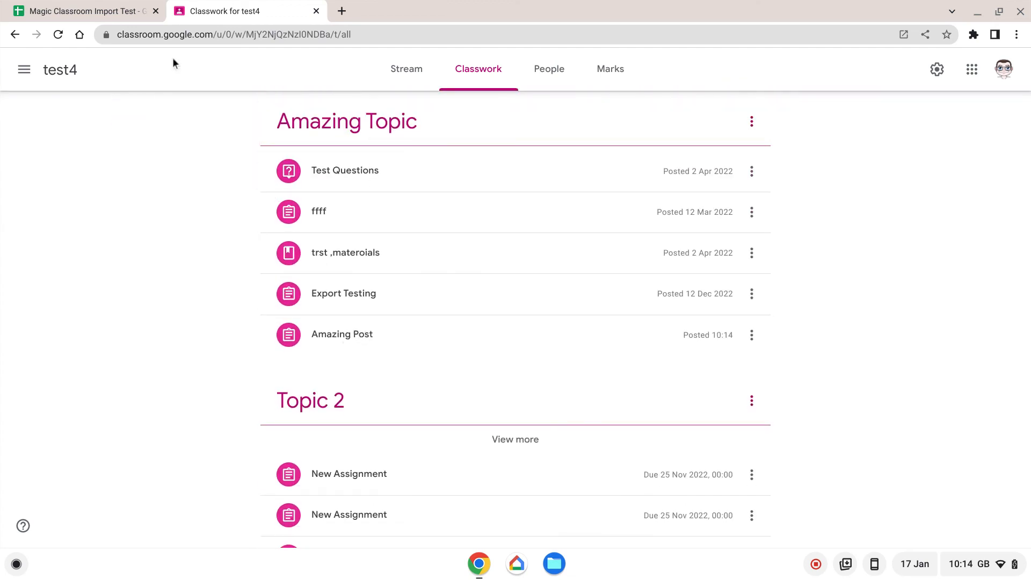
- Return to the spreadsheet and look through the import and export sections of the Magic Classroom Import sidebar
left_click(86, 10)
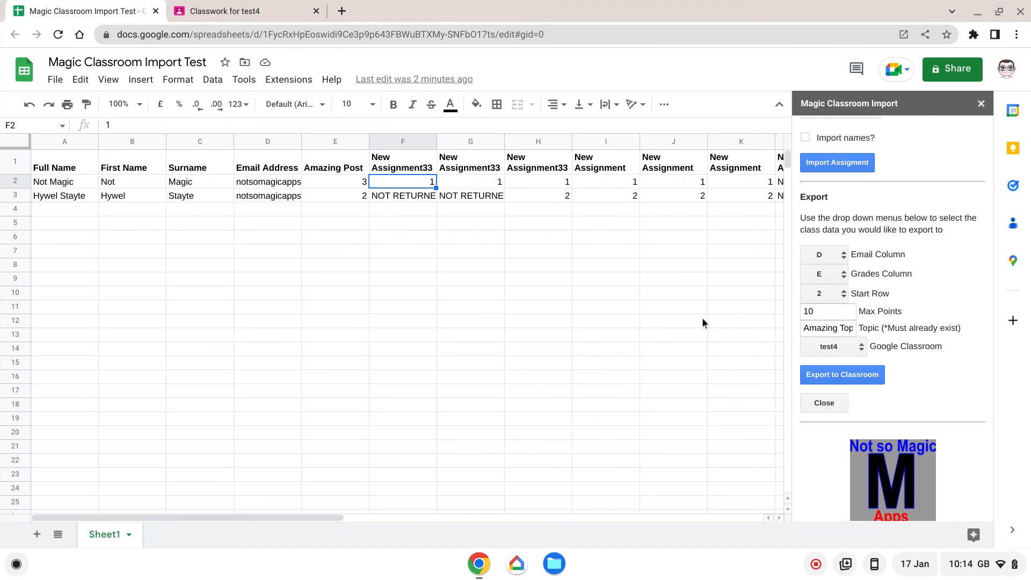
scroll(866, 282, "up", 5)
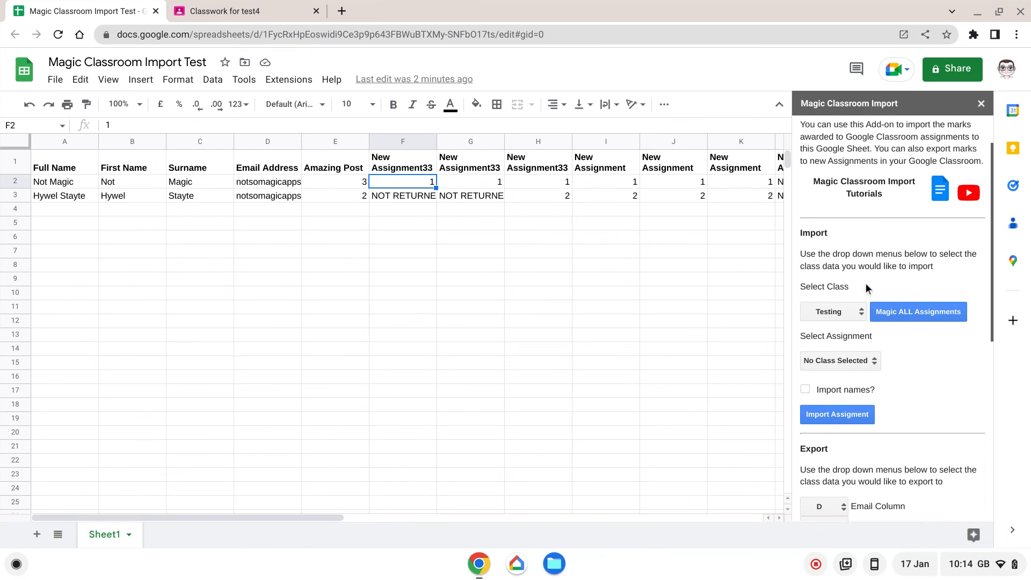
scroll(856, 258, "up", 1)
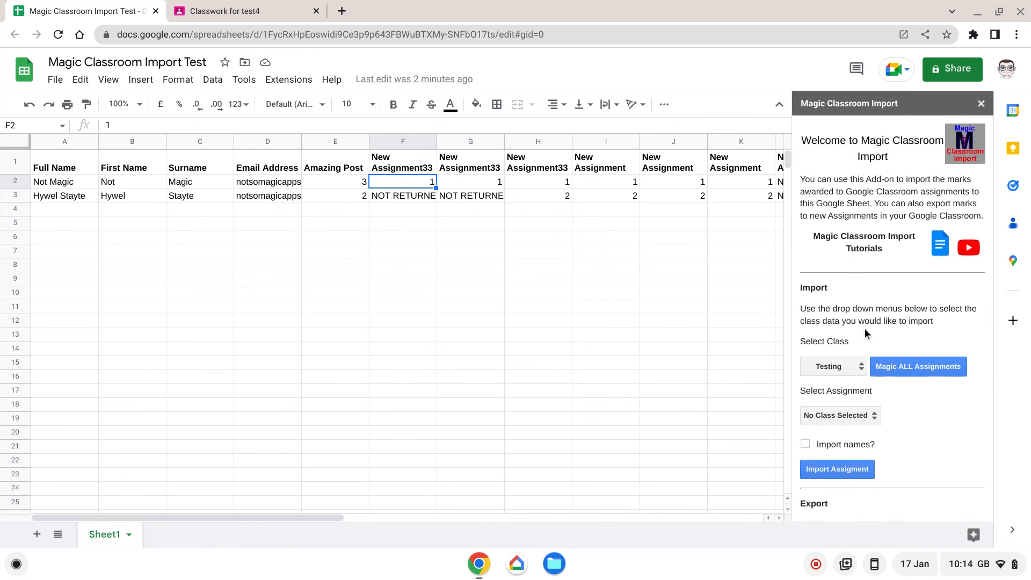
scroll(865, 328, "down", 8)
scroll(848, 321, "up", 1)
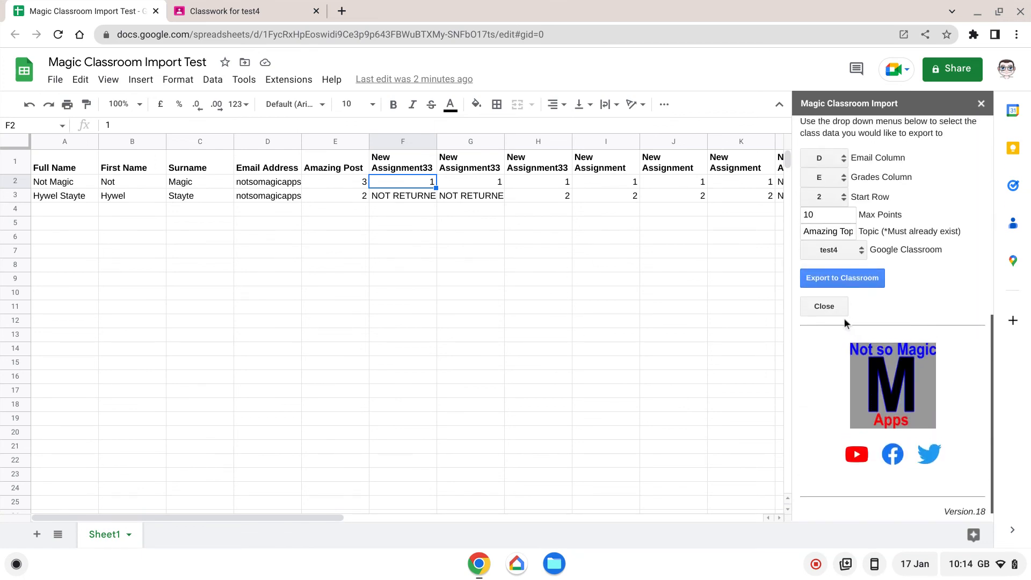